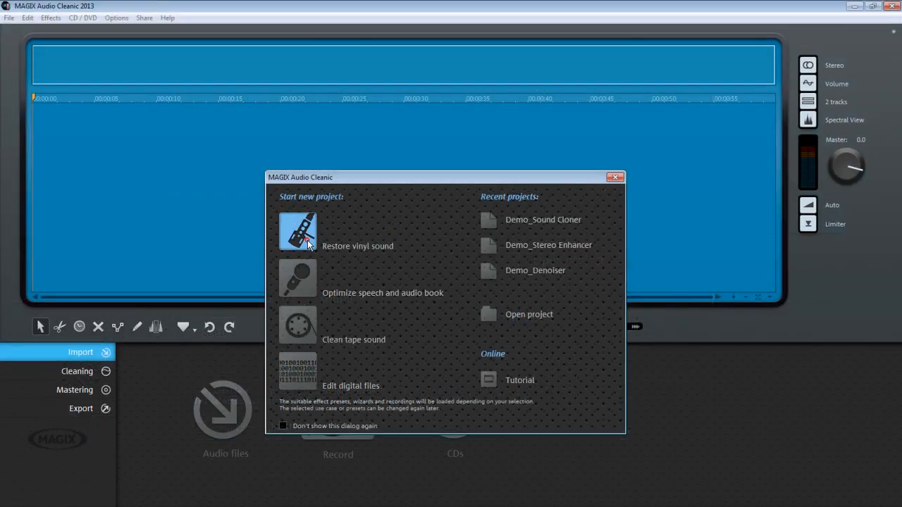
Start a new Restore vinyl sound project and look through the Cleaning, Mastering and Export sections
click(235, 149)
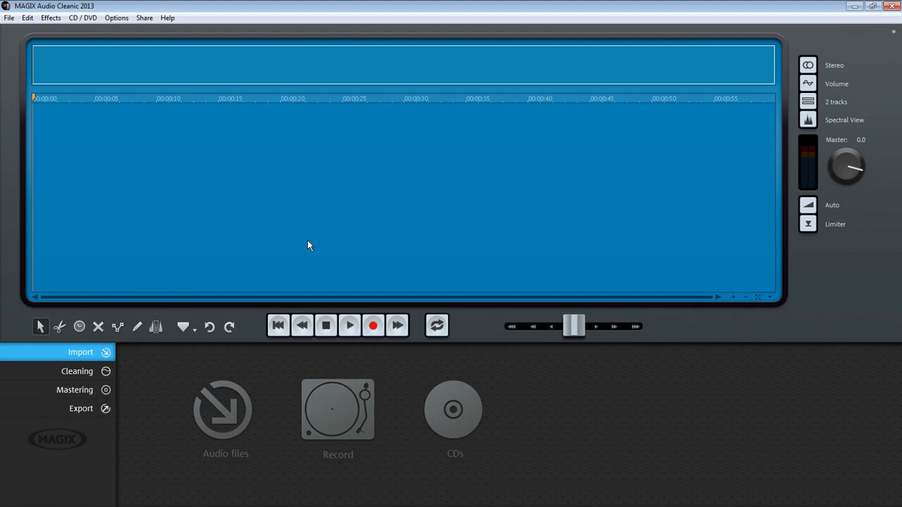
click(77, 371)
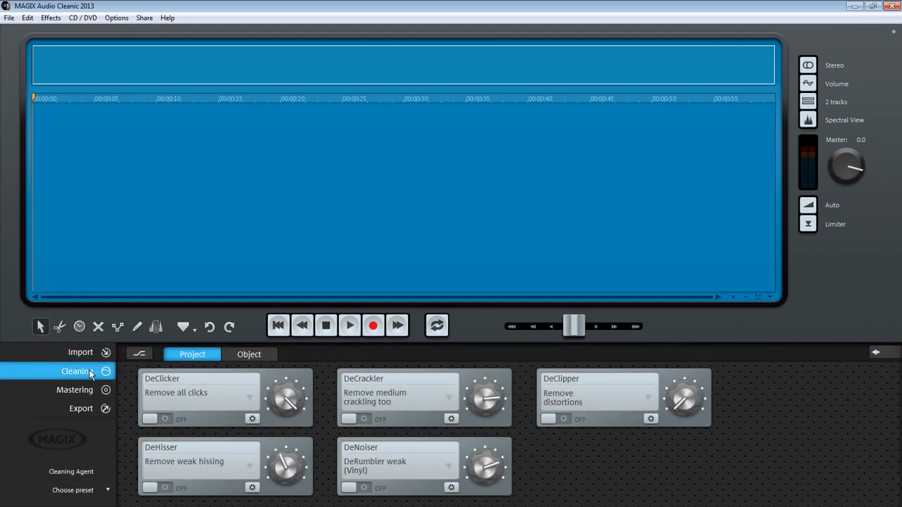
click(91, 390)
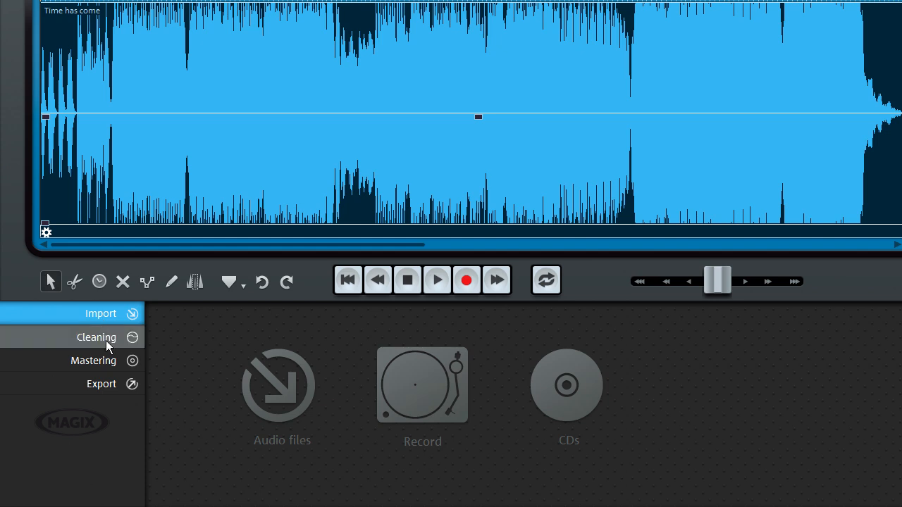
click(106, 345)
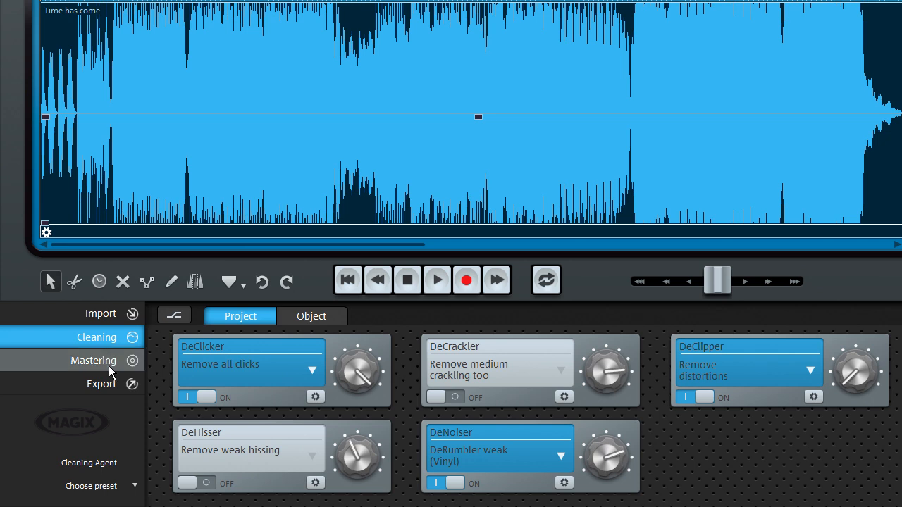
click(108, 366)
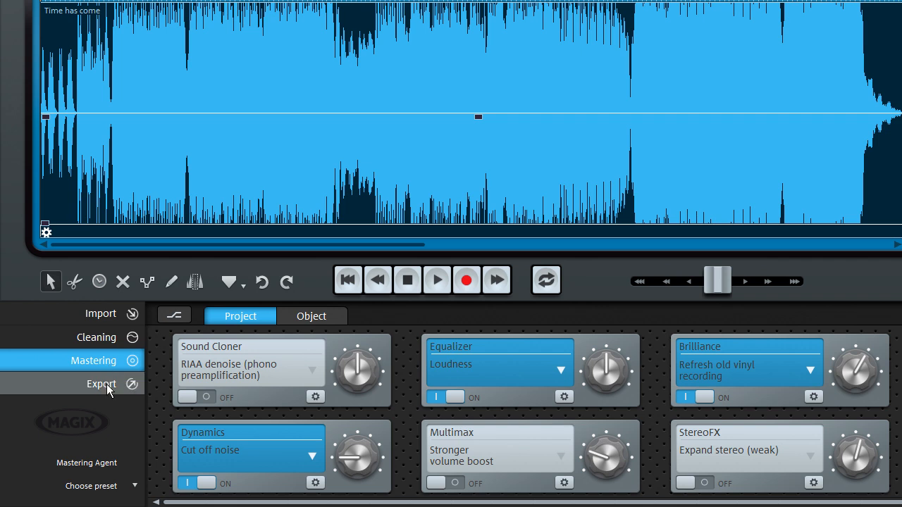
click(103, 389)
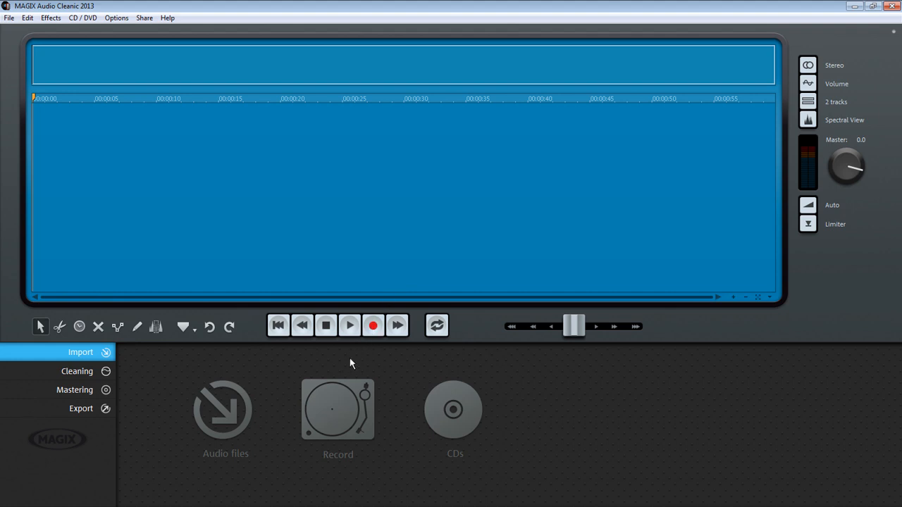
Lower the audio input volume for recording from the record player and enable automatic balance adjustment
click(322, 413)
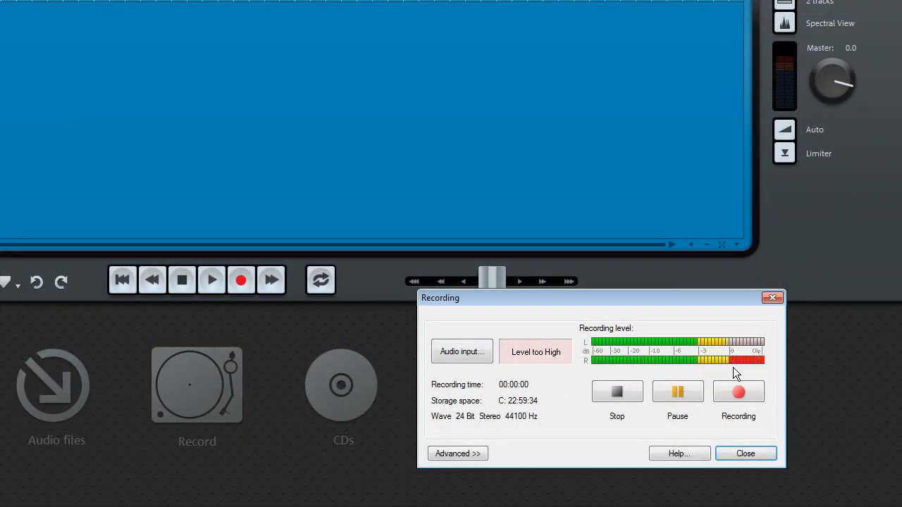
click(459, 355)
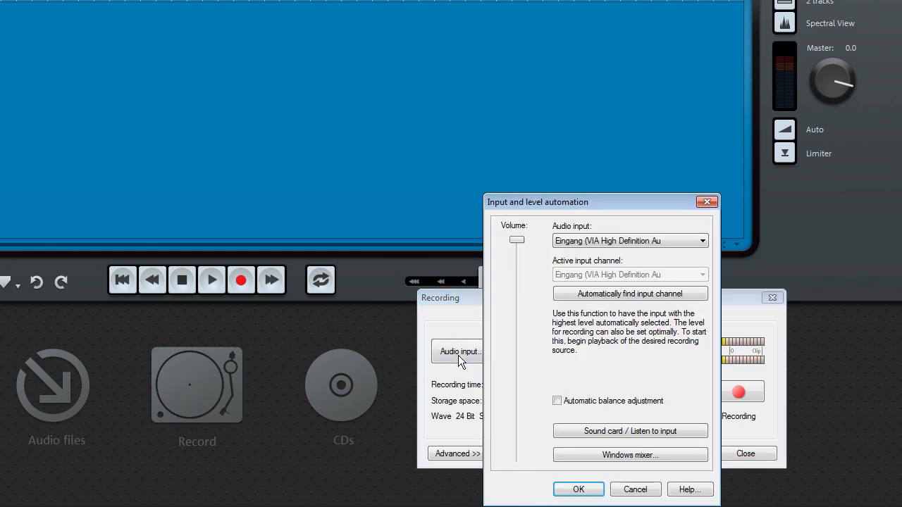
drag(552, 208, 412, 195)
drag(378, 226, 384, 377)
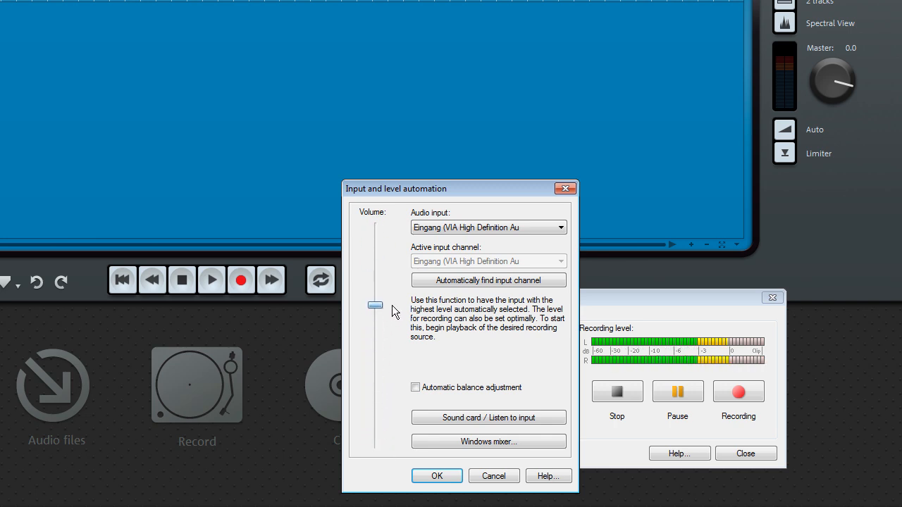
click(416, 388)
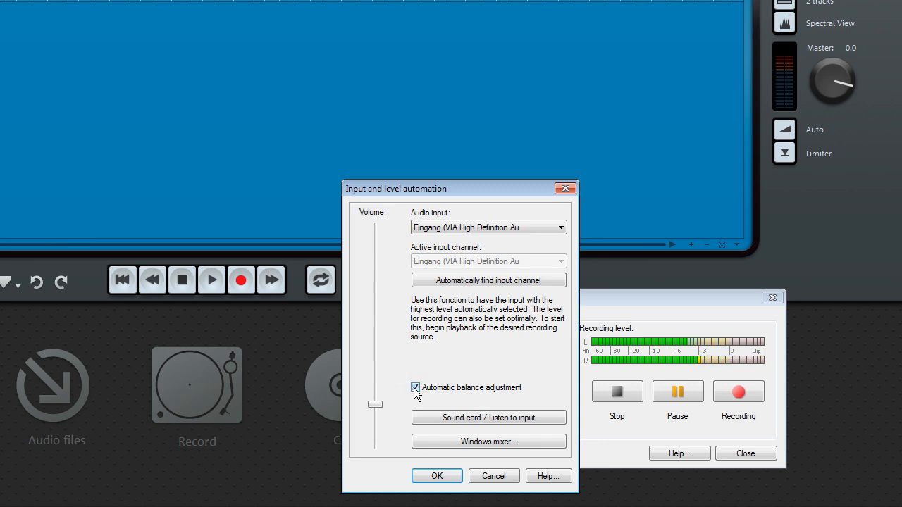
click(437, 476)
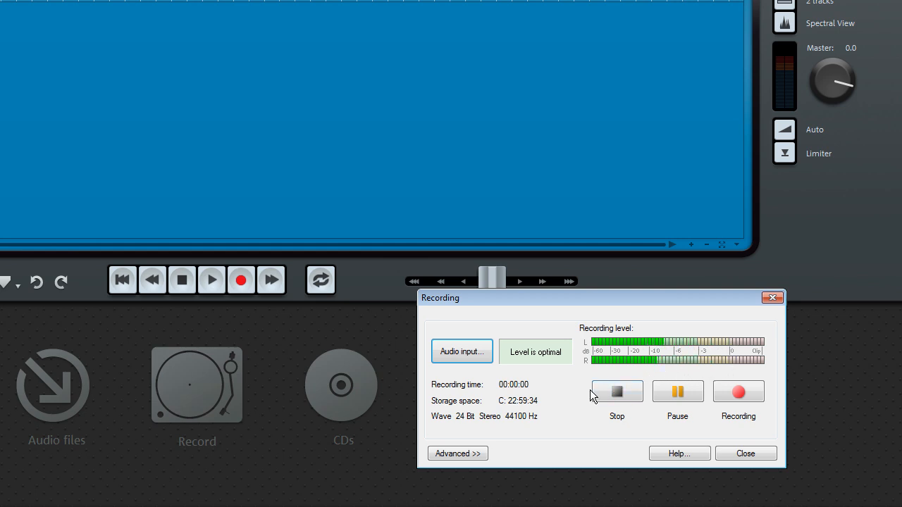
In the advanced recording options, set the recording source to Digital (Discs, MP3s, Web radio) with Auto CD track recognition on
click(459, 454)
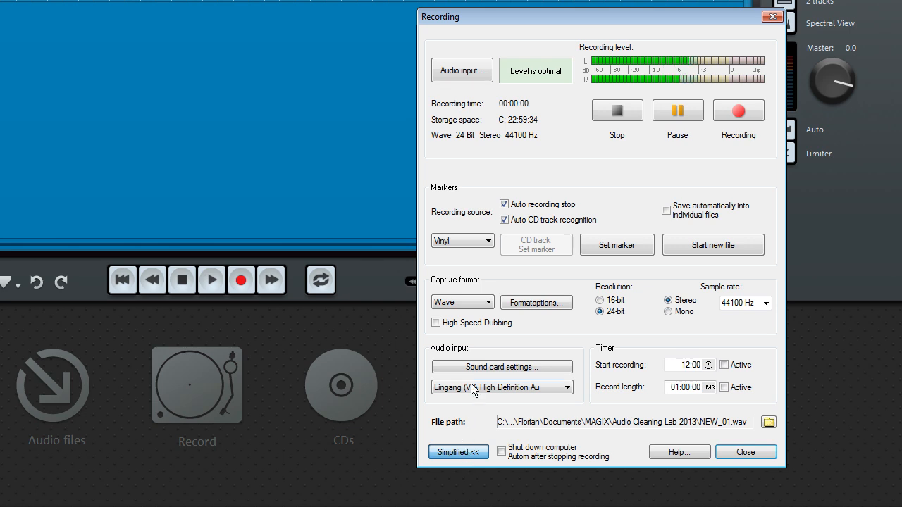
click(486, 242)
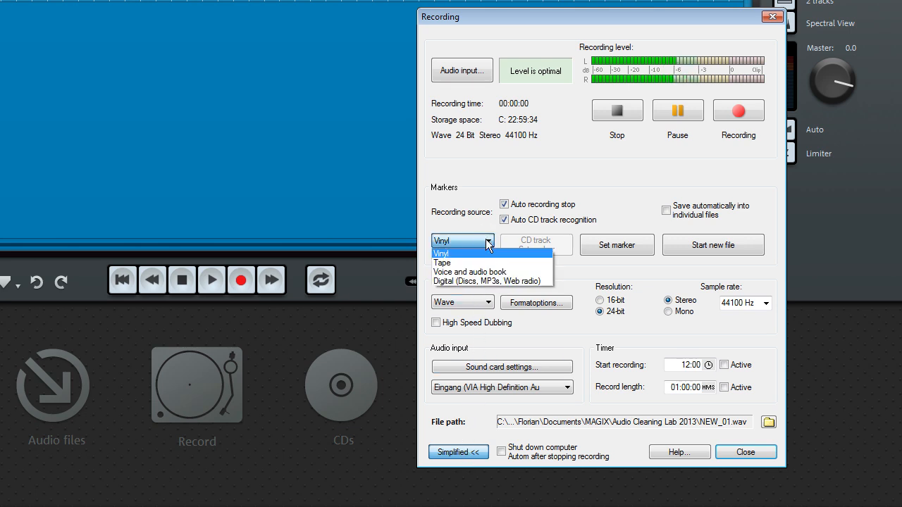
click(485, 282)
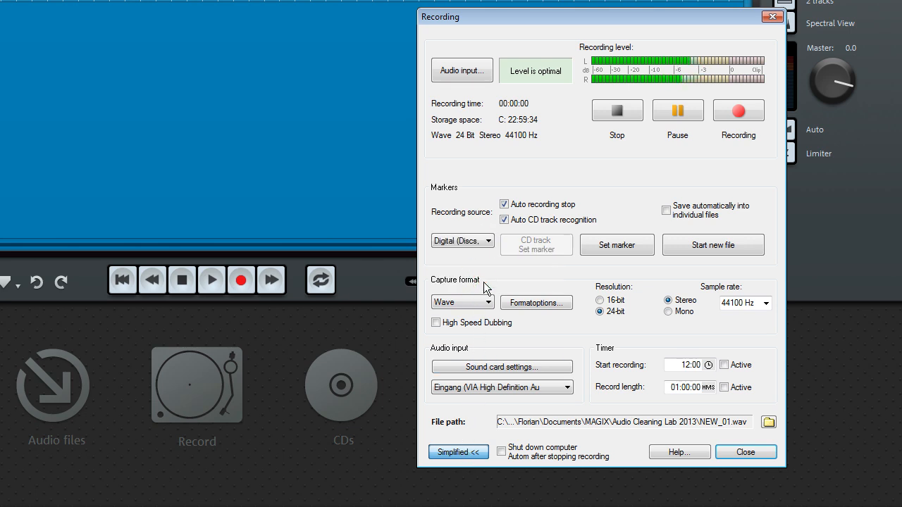
click(504, 220)
click(505, 221)
Record about 19 seconds of audio, keep the take and close the recording dialog
click(737, 113)
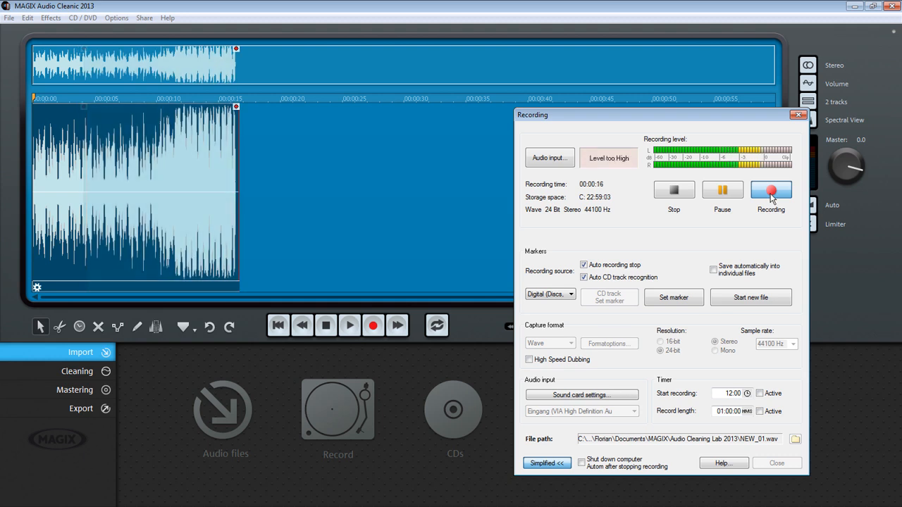
click(685, 196)
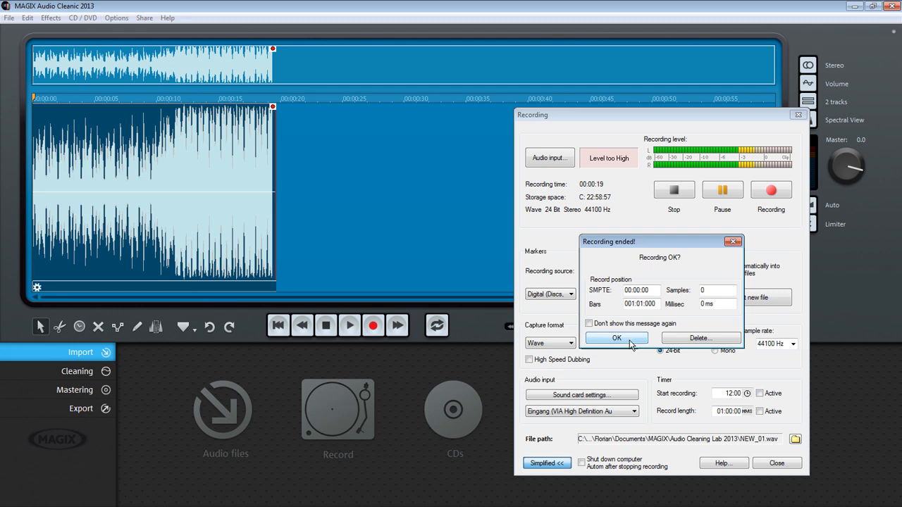
click(617, 339)
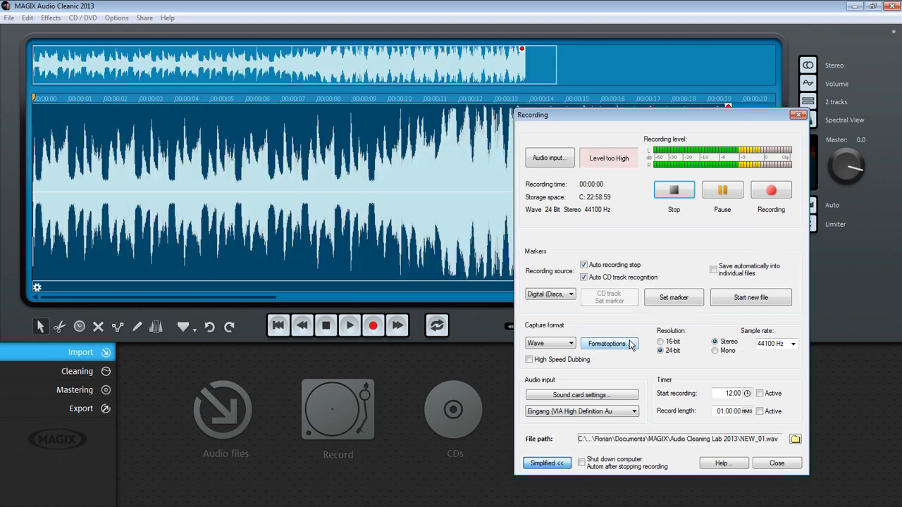
click(775, 463)
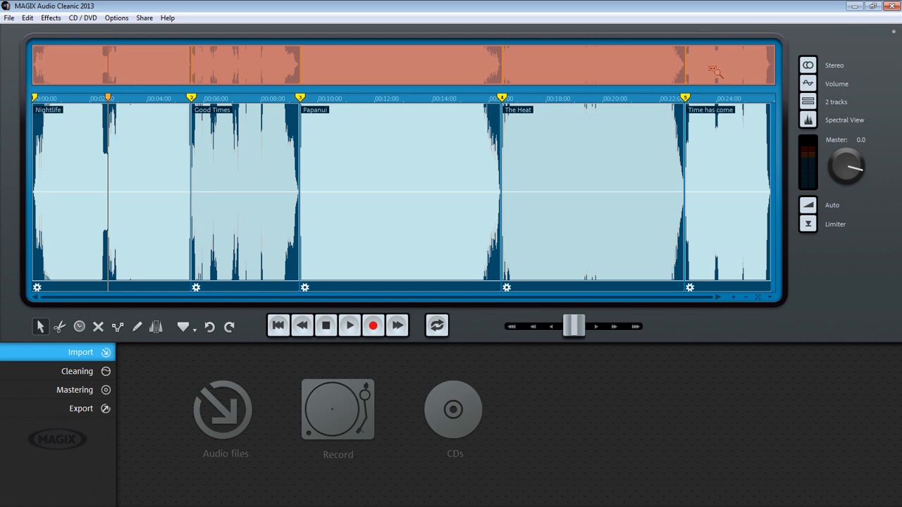
Examine different sections of the five-track project through the waveform overview at several zoom levels
drag(217, 74, 270, 78)
drag(401, 67, 458, 69)
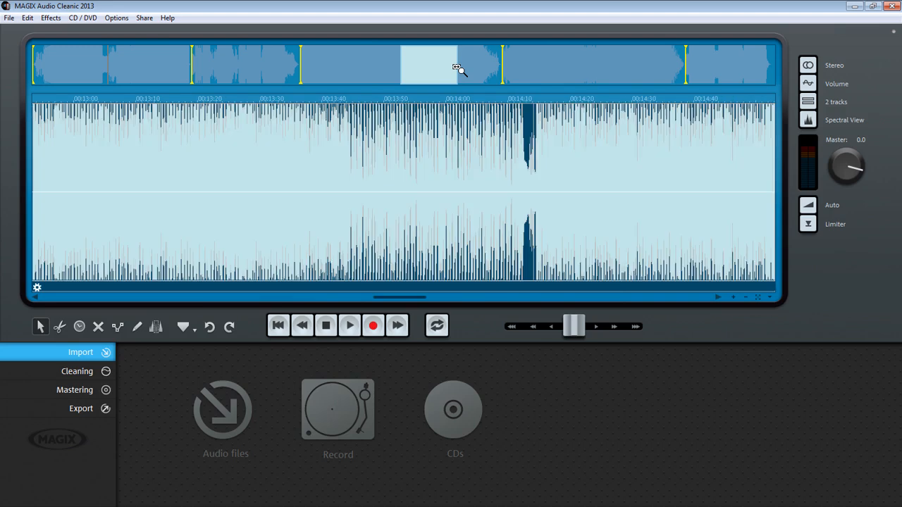
drag(591, 67, 667, 71)
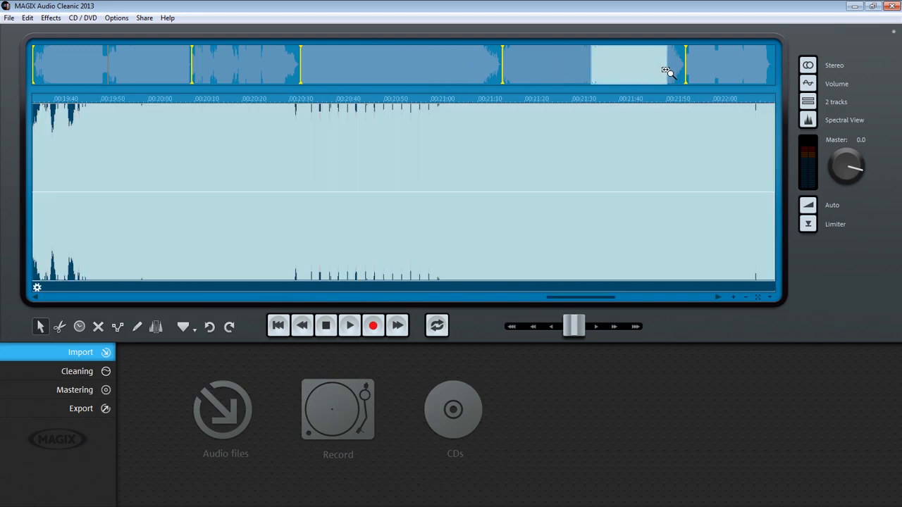
click(497, 72)
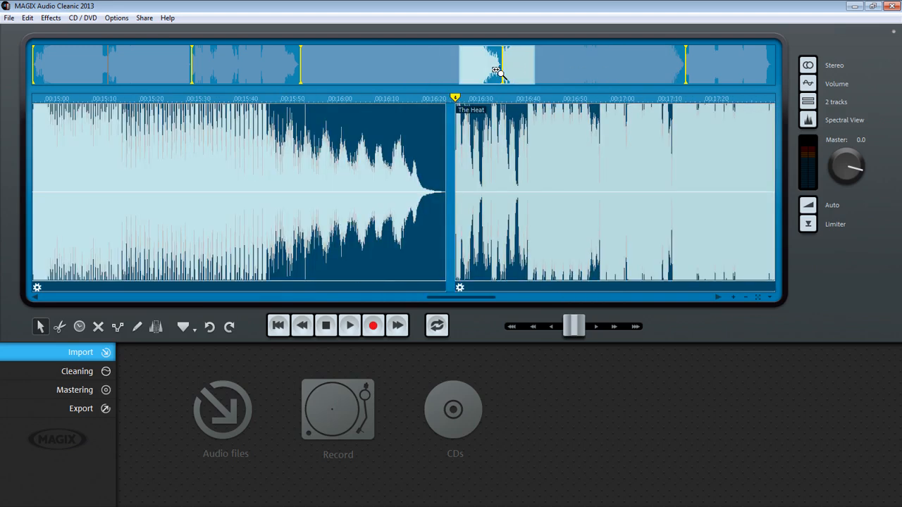
click(288, 76)
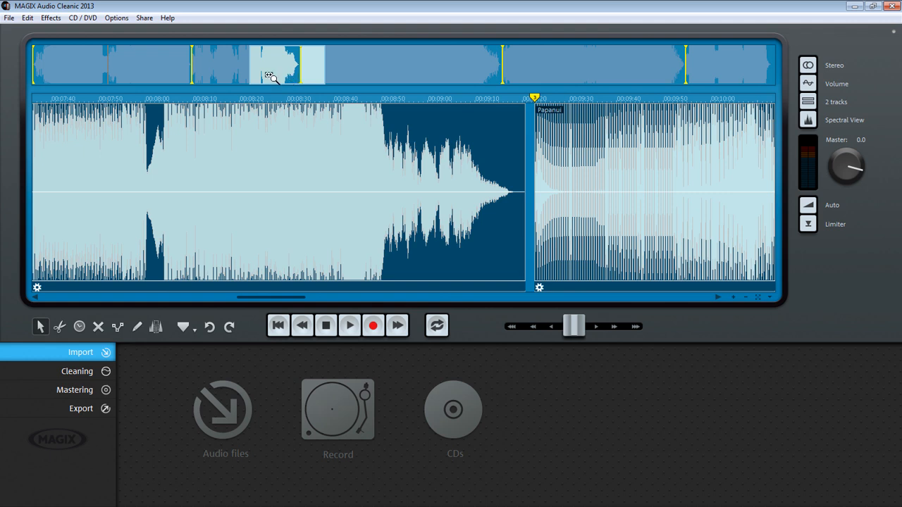
click(109, 80)
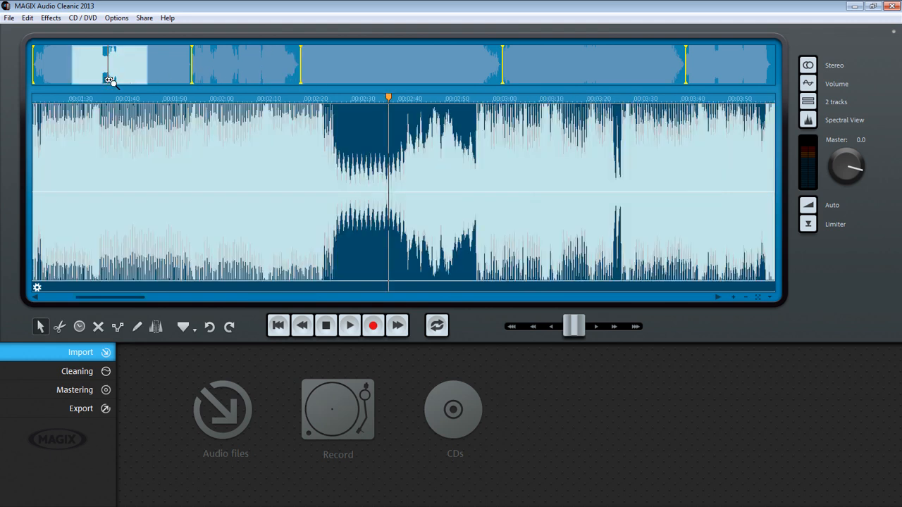
scroll(111, 80, down, 5)
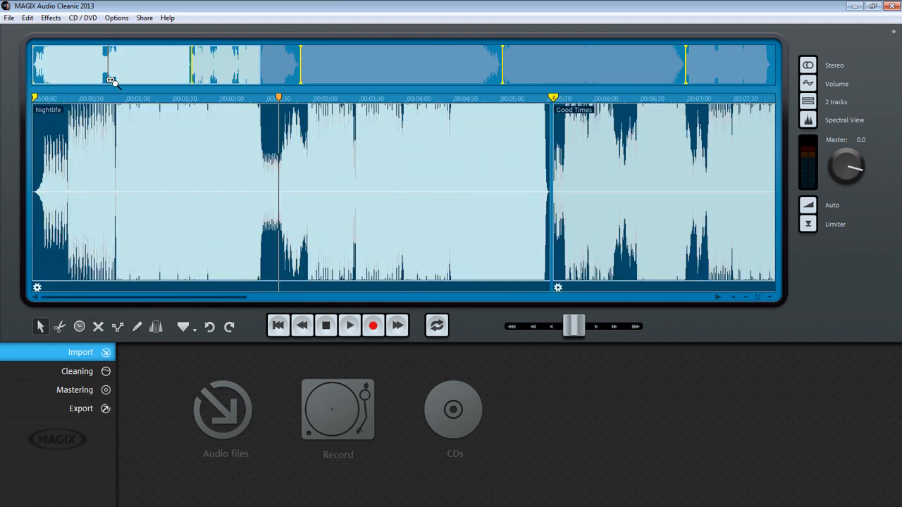
scroll(119, 80, up, 8)
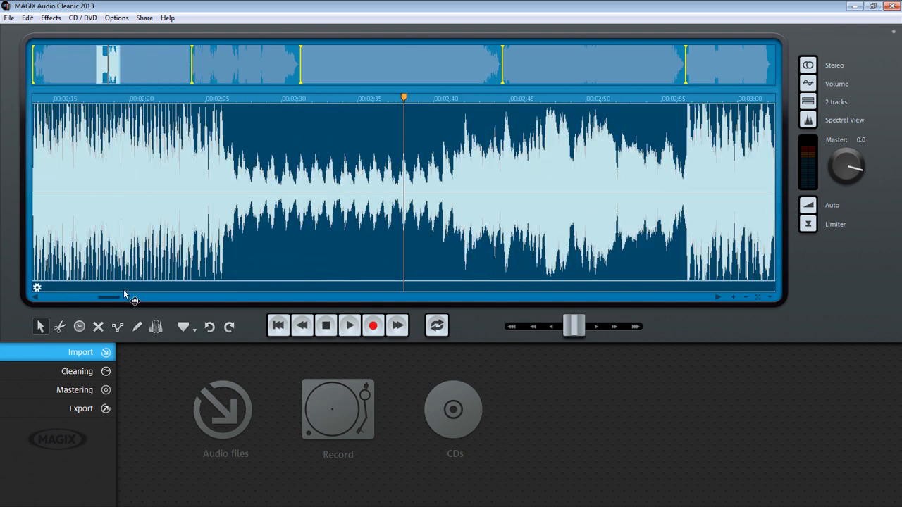
drag(113, 299, 459, 276)
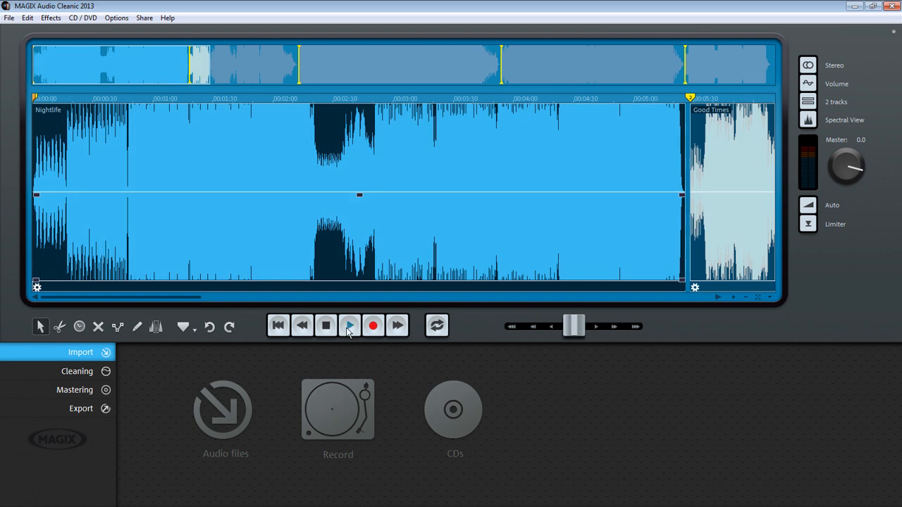
Play the Nightlife track from its start and move playback to about 0:35, 1:38, 2:56 and 4:00
click(350, 330)
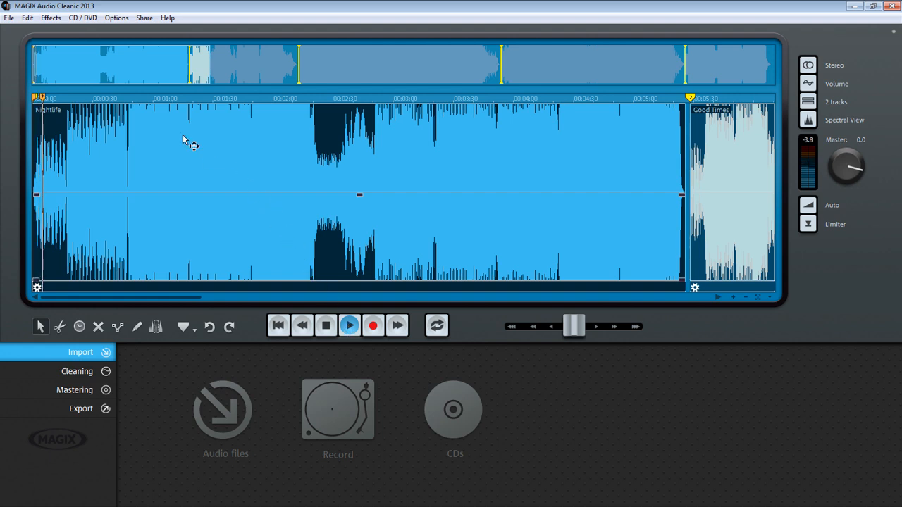
click(105, 100)
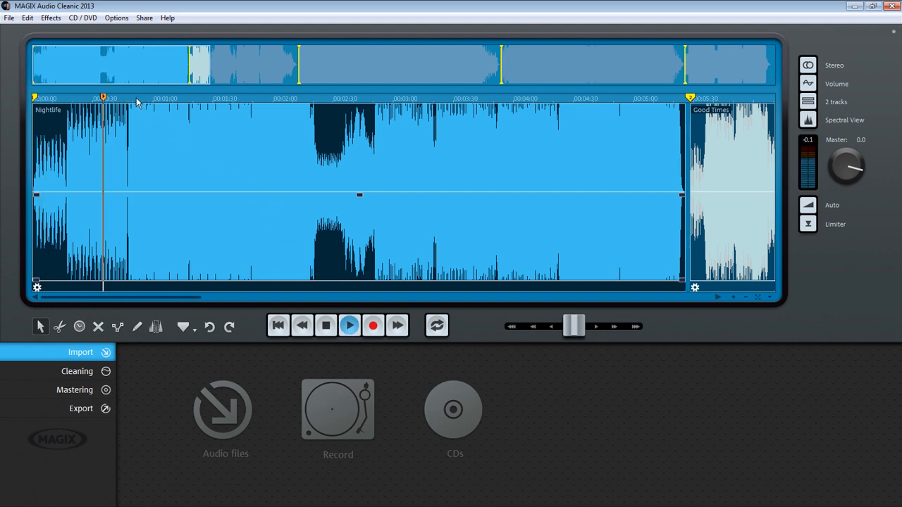
click(229, 99)
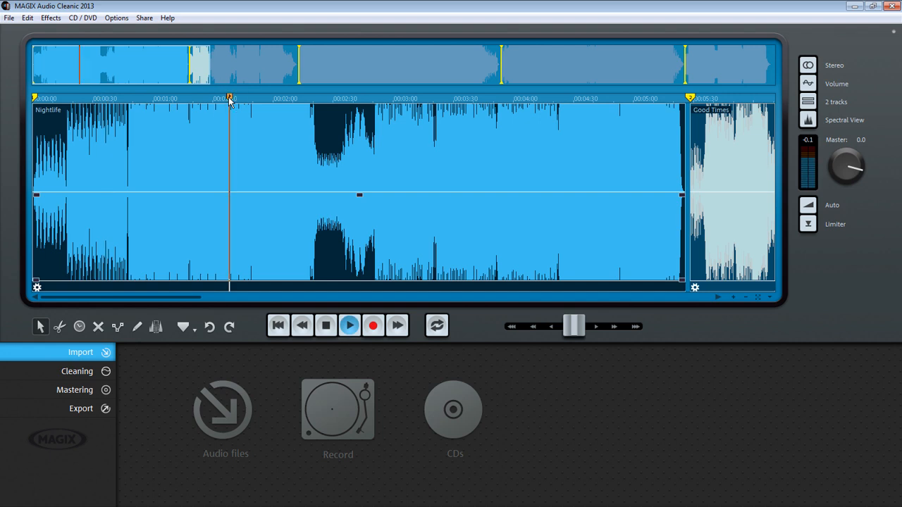
click(385, 98)
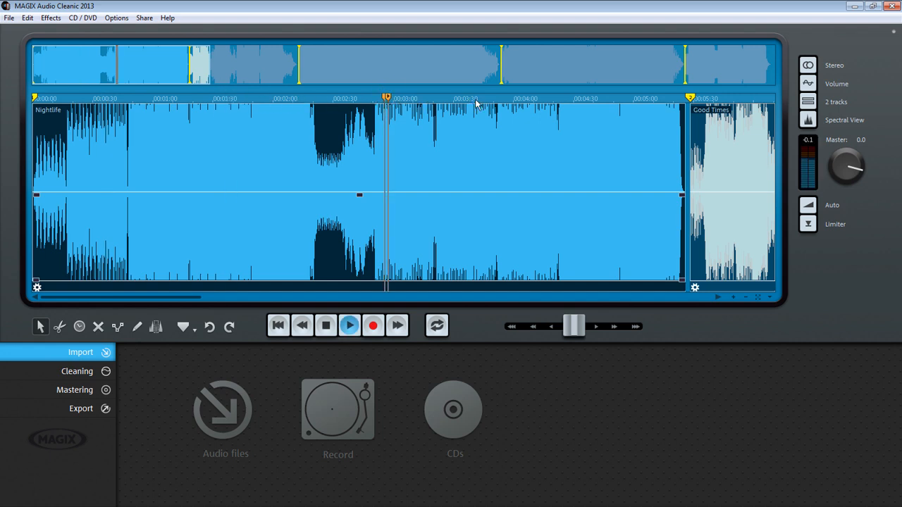
click(515, 103)
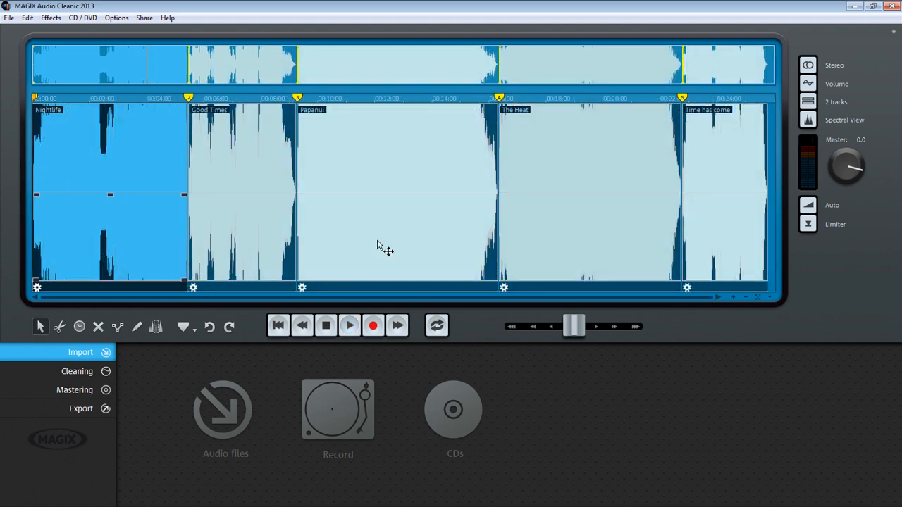
Shift the Papanui and The Heat tracks further along the timeline, leaving a gap before each
click(373, 238)
drag(373, 238, 519, 238)
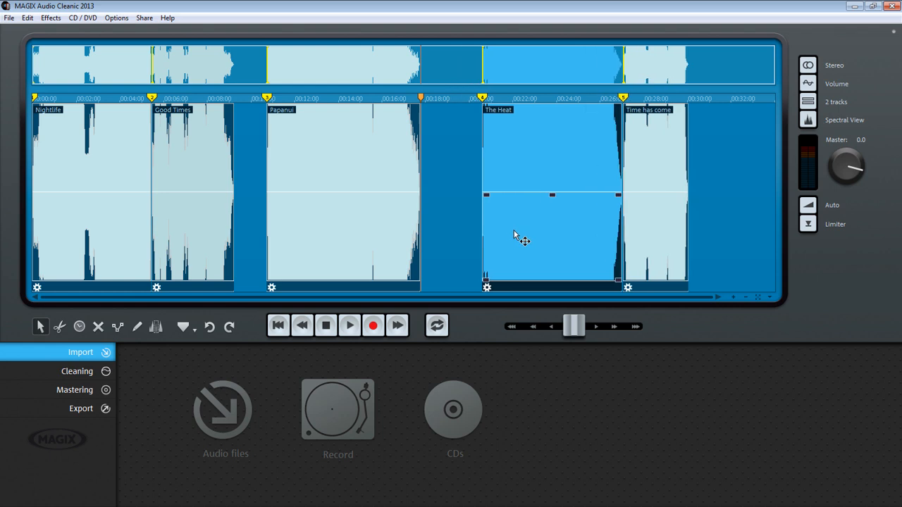
Move the Time has come track to the start of the project and place Good Times ahead of Nightlife
drag(655, 235, 43, 289)
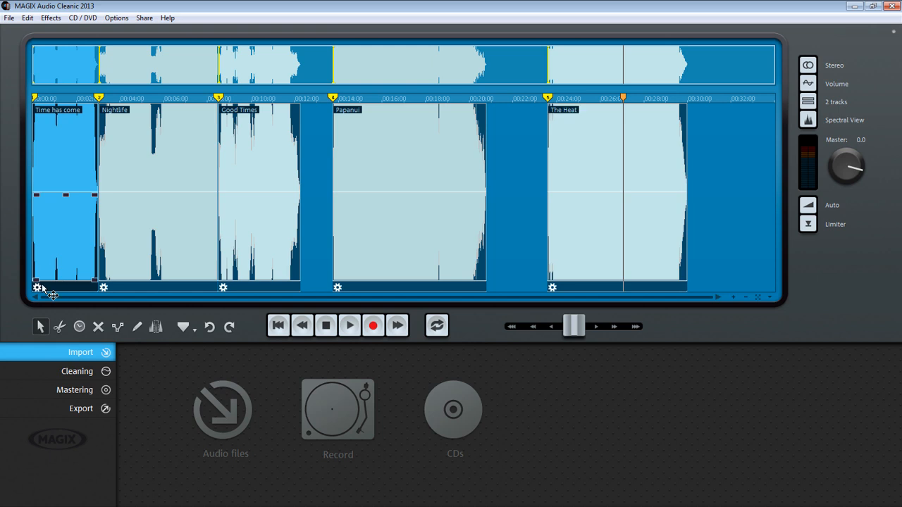
drag(292, 250, 156, 254)
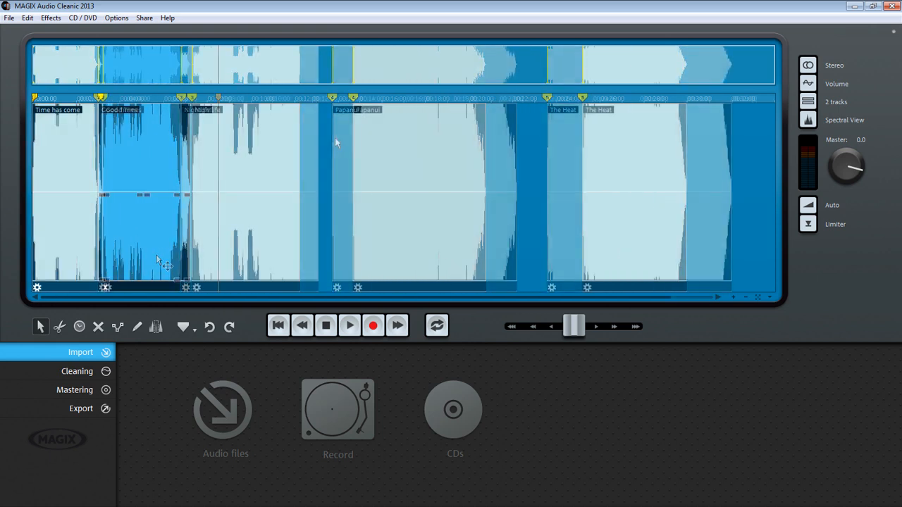
Reorder the CD tracks by placing Papanui before Nightlife and The Heat before Papanui, accepting both sorting changes
drag(353, 98, 193, 132)
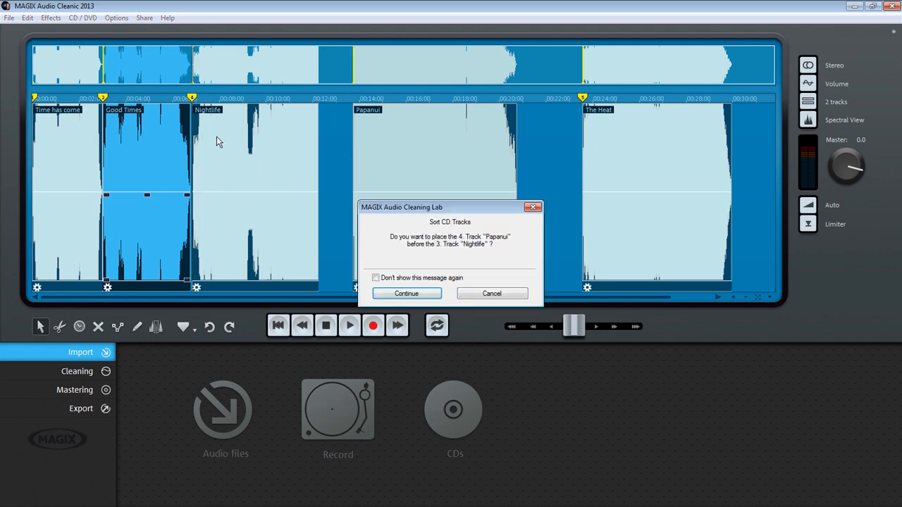
click(402, 294)
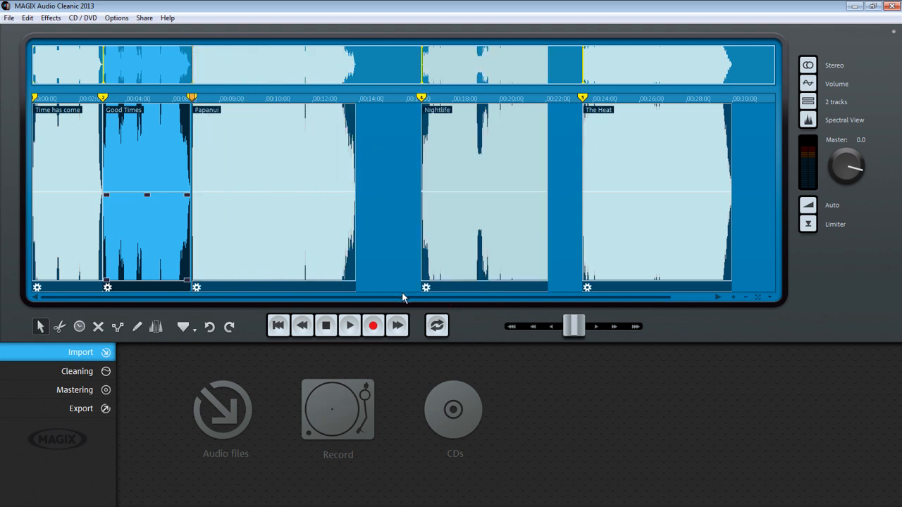
mouse_move(582, 98)
mouse_down()
mouse_move(188, 133)
mouse_move(188, 121)
mouse_move(165, 111)
mouse_move(169, 119)
mouse_up()
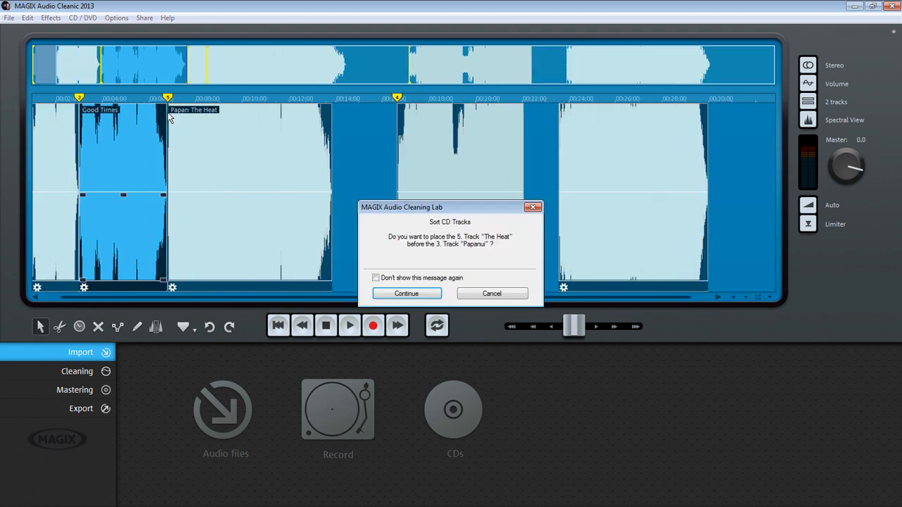
click(409, 294)
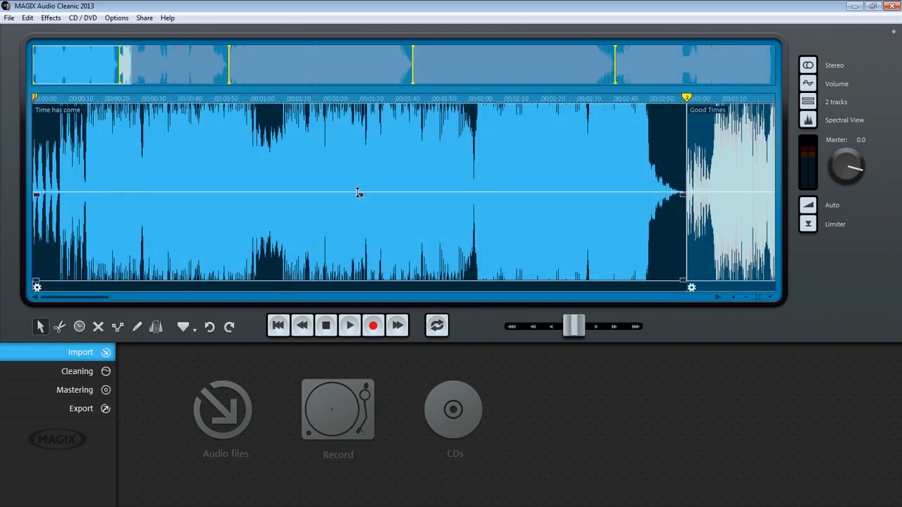
Lower the volume of the Time has come track slightly and give it a short fade-in and fade-out
mouse_move(358, 192)
mouse_down()
mouse_move(361, 246)
mouse_move(359, 200)
mouse_up()
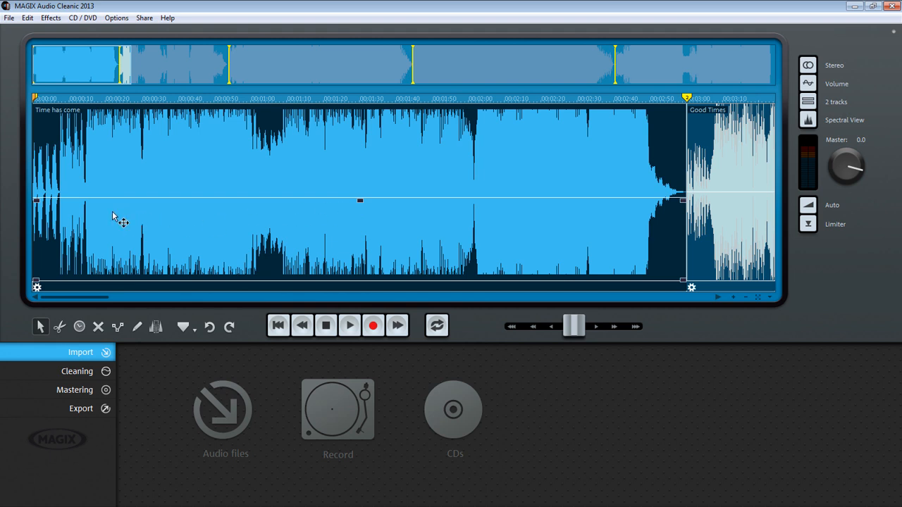
drag(38, 200, 62, 242)
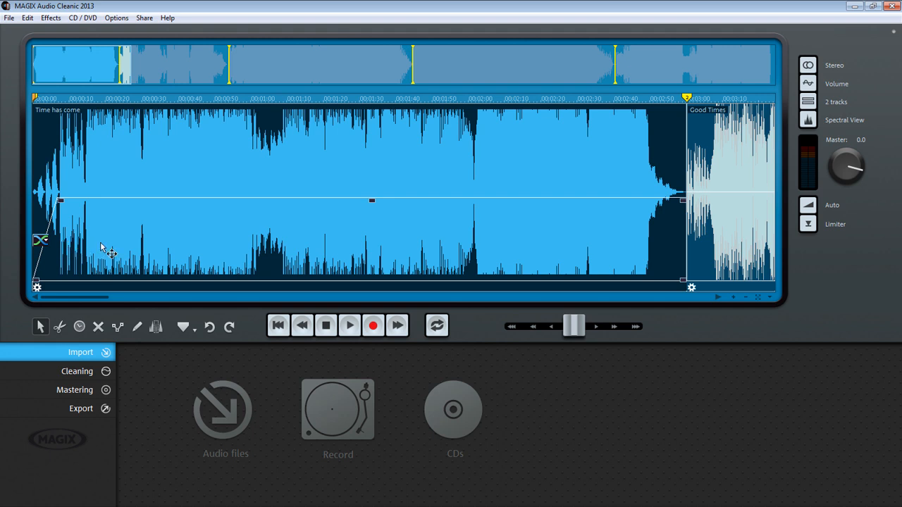
drag(683, 201, 643, 232)
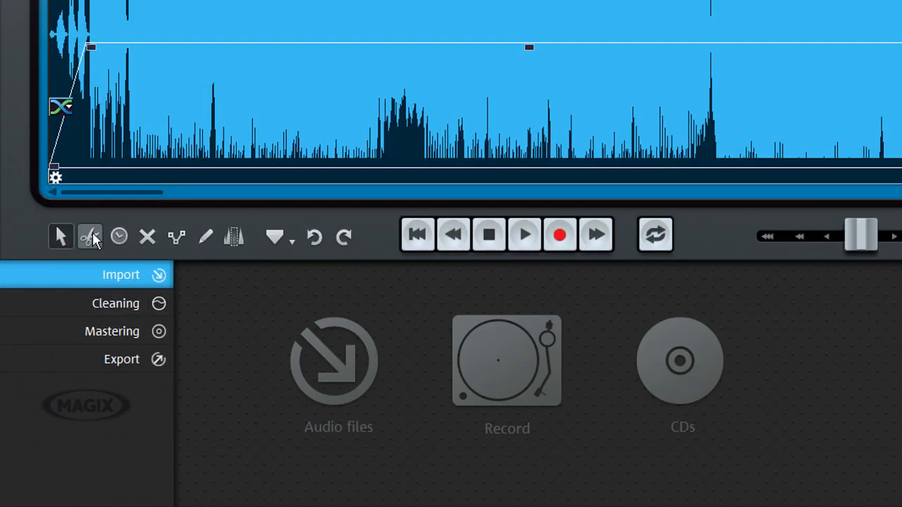
click(91, 236)
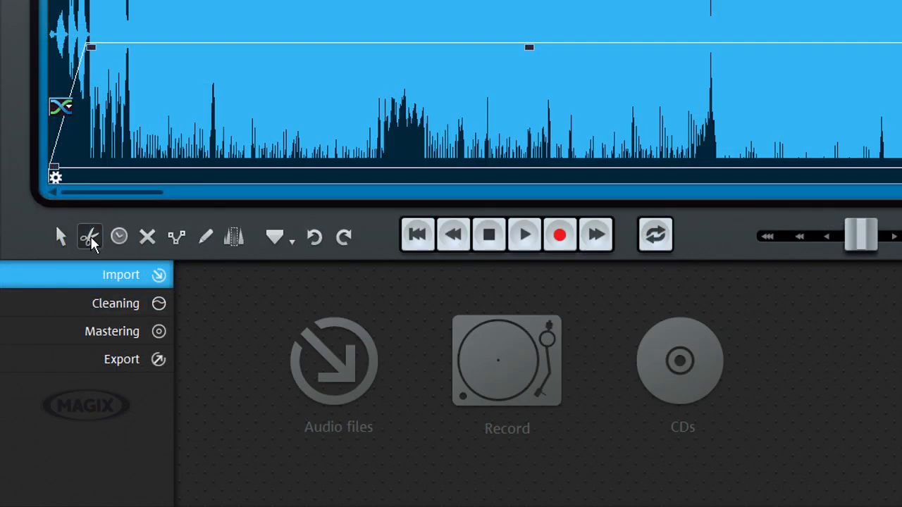
click(147, 238)
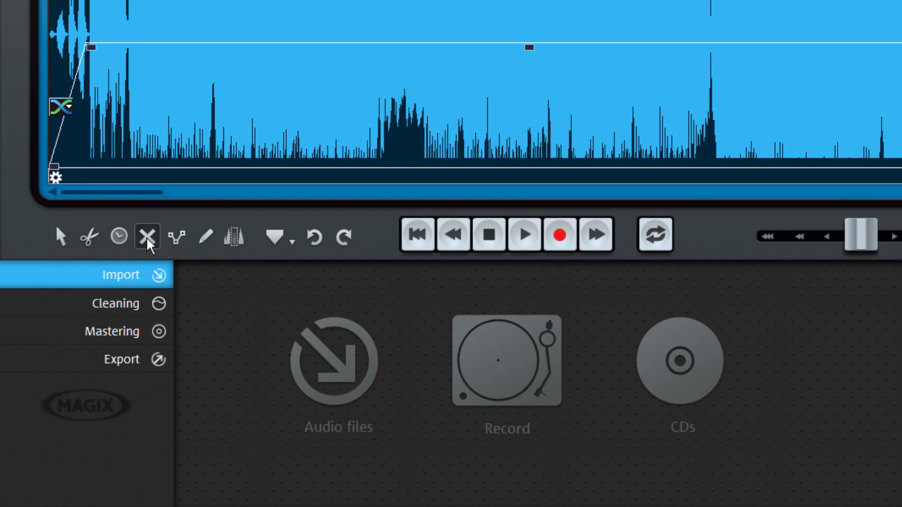
click(120, 240)
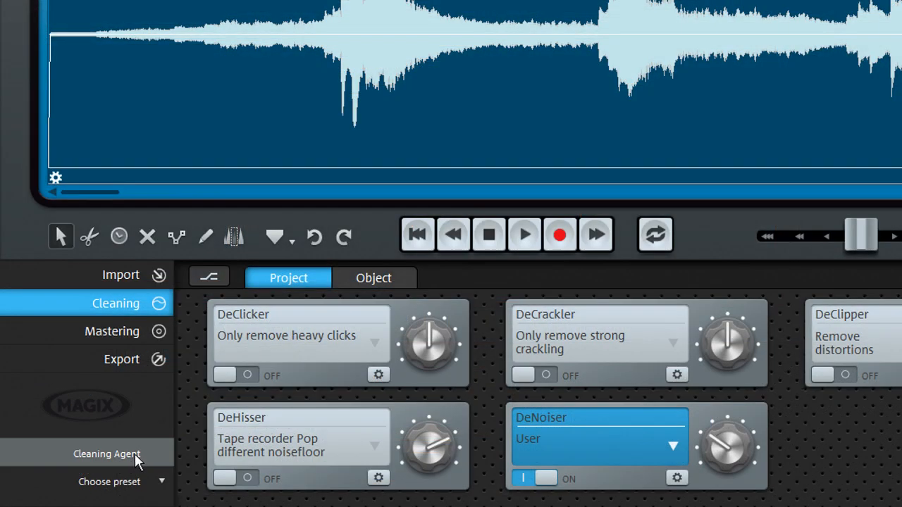
Run the Cleaning Agent step by step and enable the DeHisser with the Remove mids hissing option
click(131, 457)
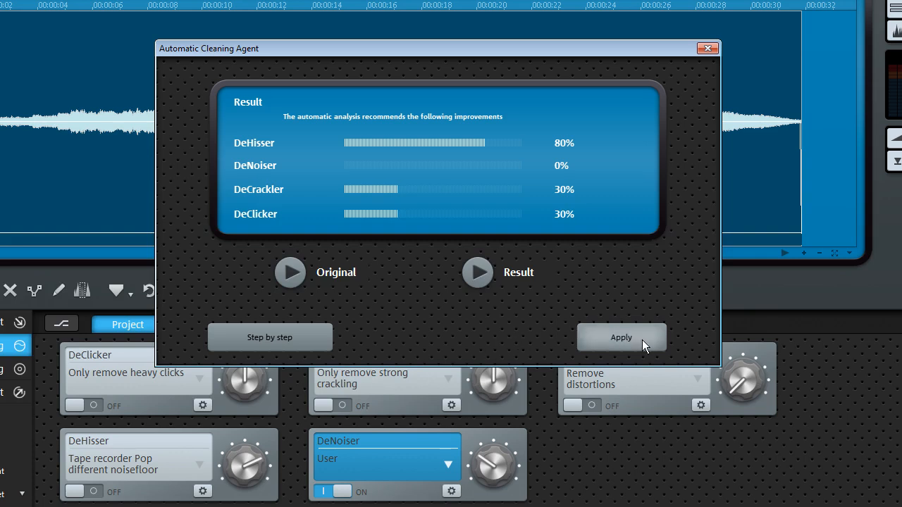
click(281, 343)
click(228, 140)
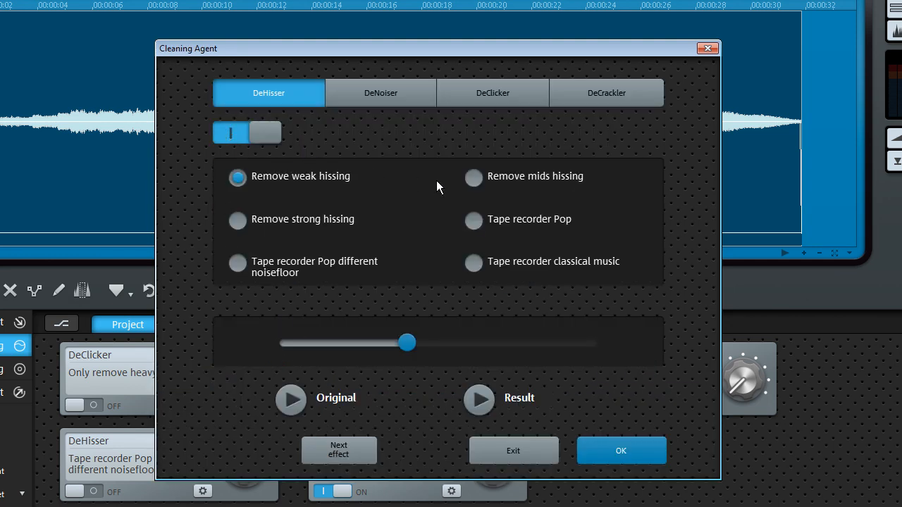
click(473, 179)
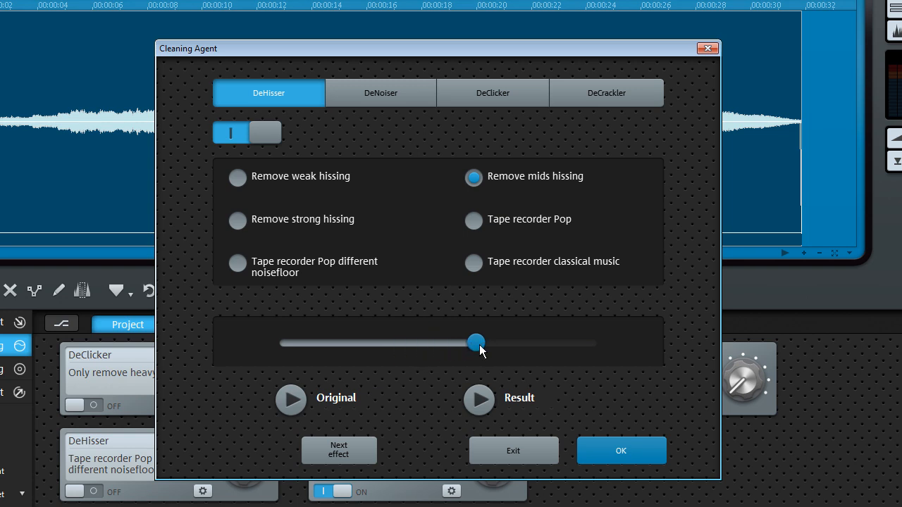
Enable the DeNoiser with Stray pick-up 50Hz bright at slightly under half strength, and continue through the remaining Cleaning Agent effects
click(368, 103)
click(248, 132)
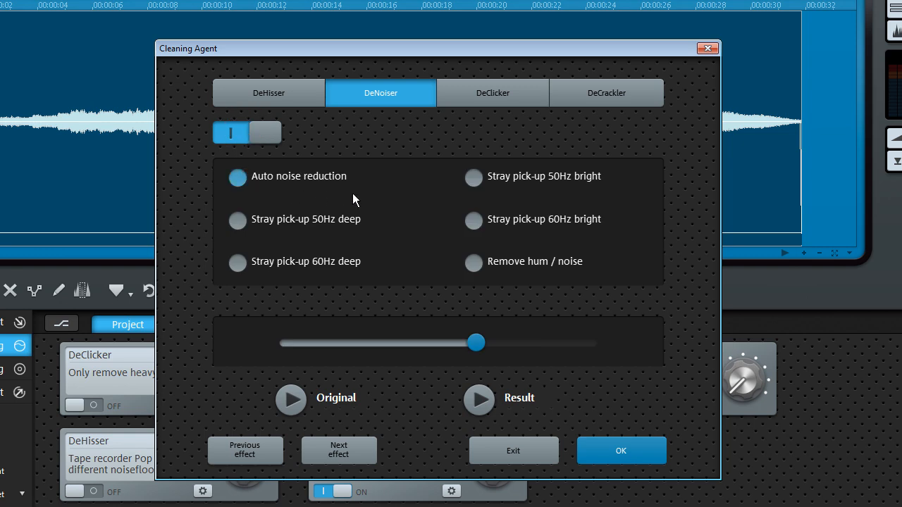
click(473, 180)
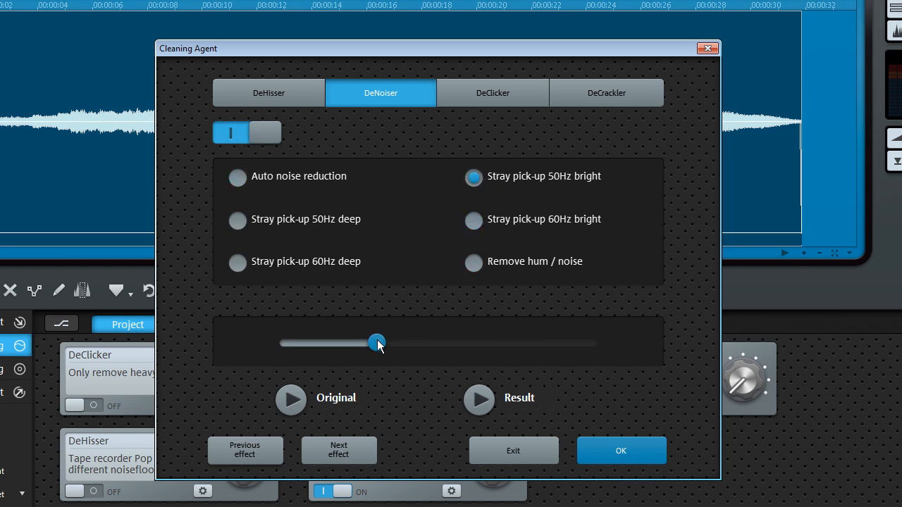
drag(401, 346, 425, 346)
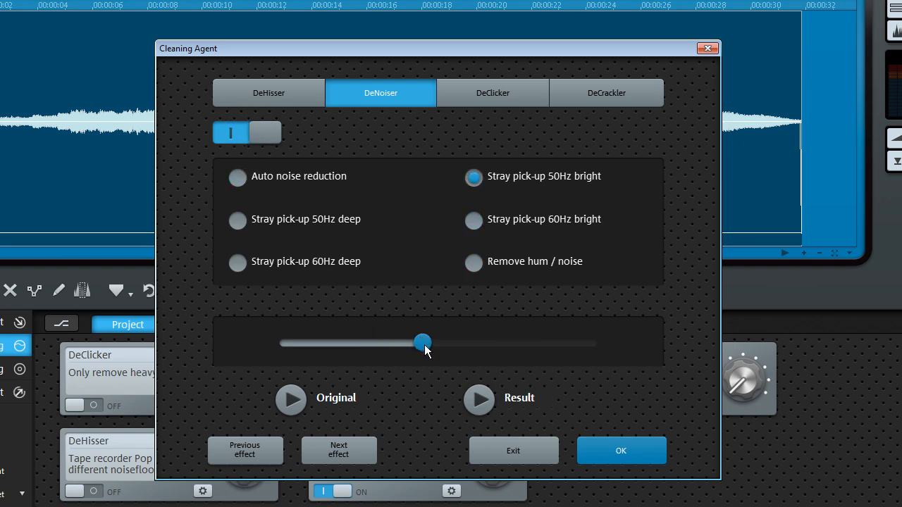
click(339, 450)
click(339, 451)
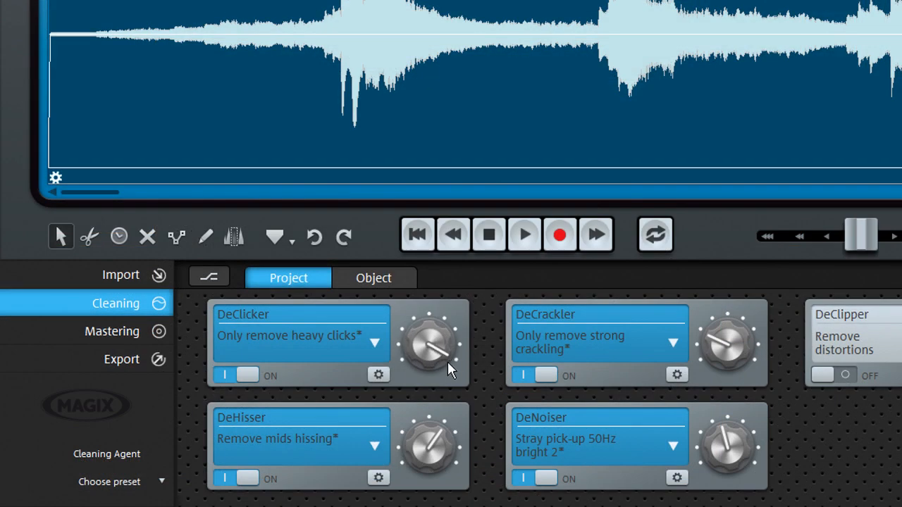
Lower the DeClicker's strength and fine-tune it in the effect's detailed settings
drag(448, 361, 449, 318)
click(379, 375)
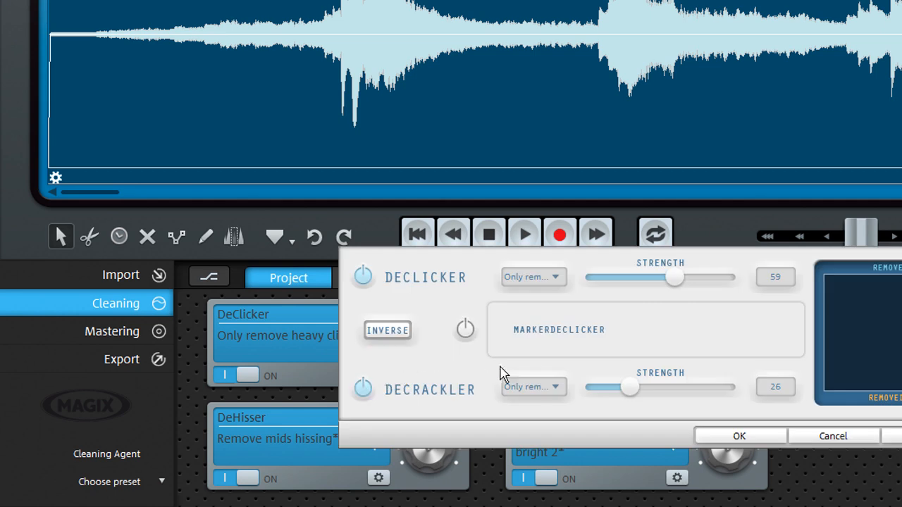
drag(674, 286, 650, 296)
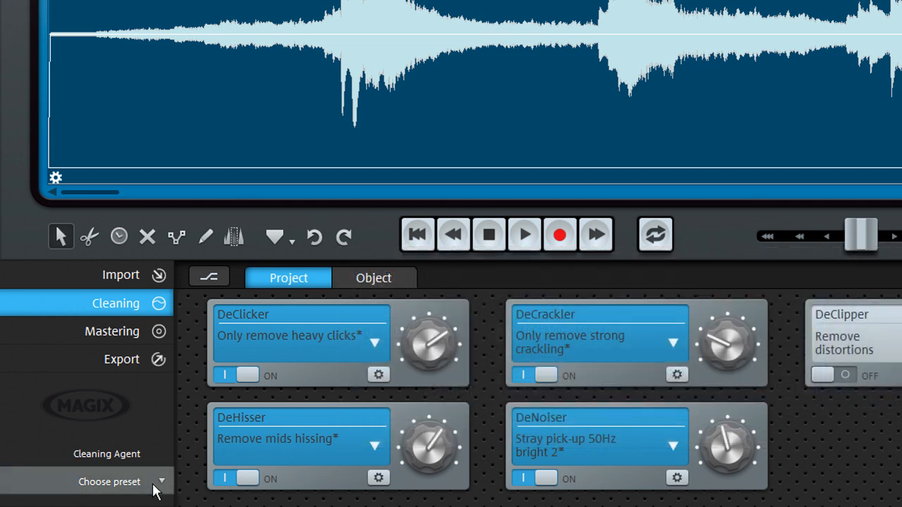
Apply the vinyl restoration preset for a record in good condition (weak clicks) to the project
click(148, 486)
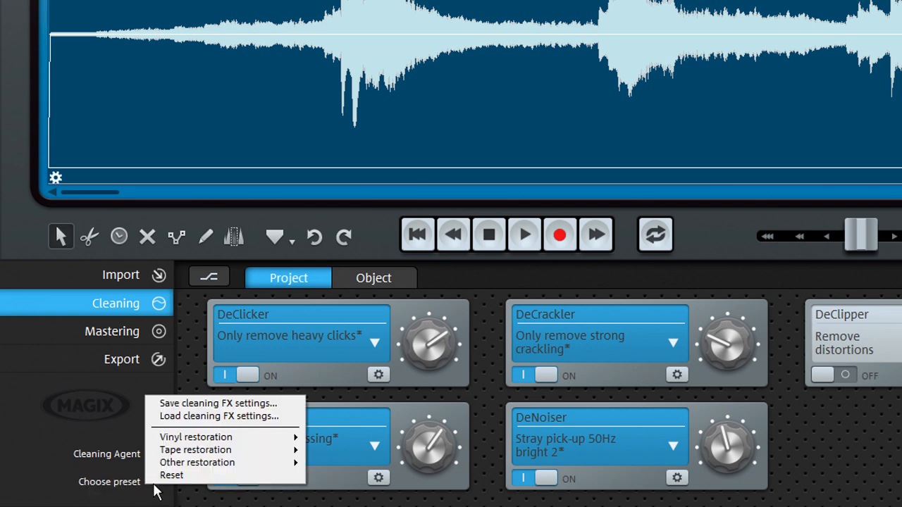
mouse_move(211, 442)
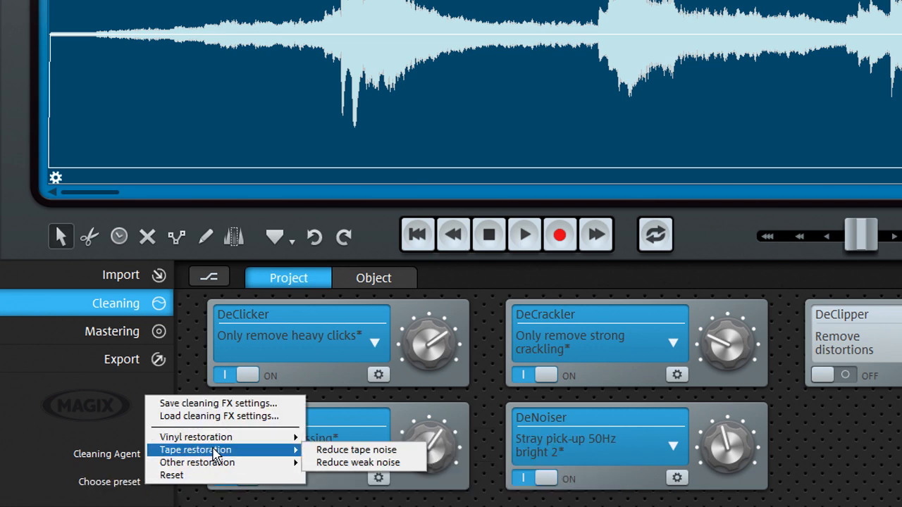
mouse_move(216, 468)
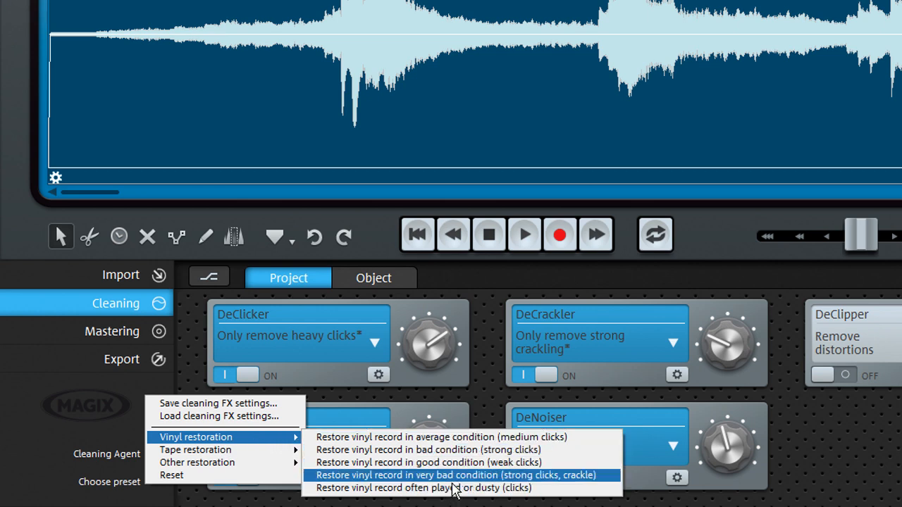
click(457, 463)
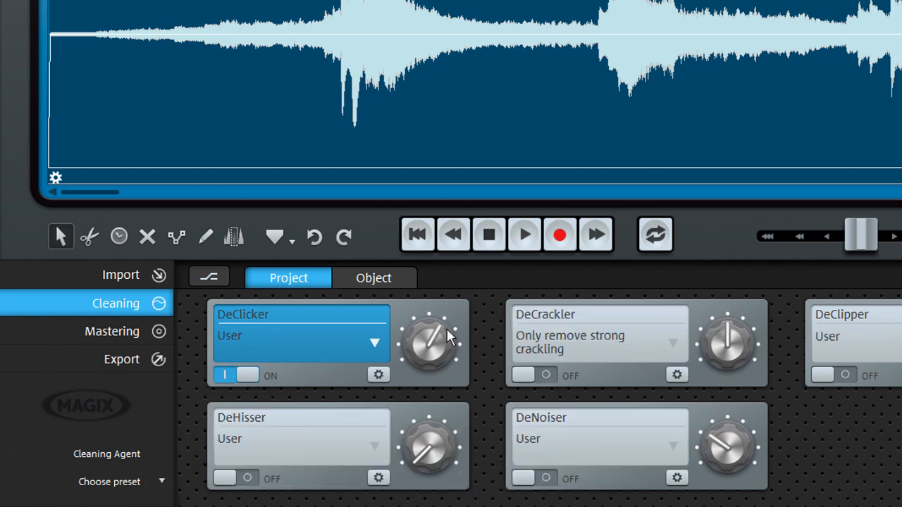
Raise the DeClicker's strength slightly, and switch the effect to its Only remove heavy clicks preset
mouse_move(440, 328)
mouse_down()
mouse_move(411, 343)
mouse_move(416, 360)
mouse_move(448, 345)
mouse_move(447, 324)
mouse_up()
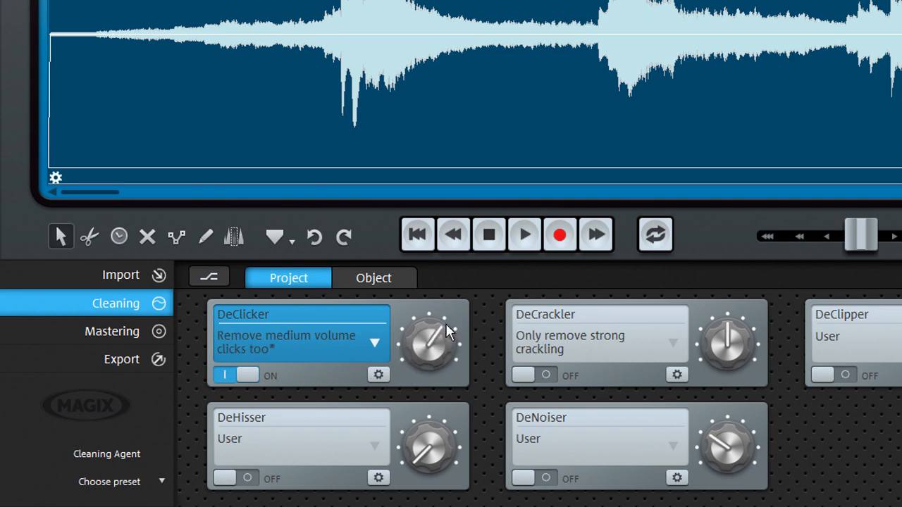
click(376, 345)
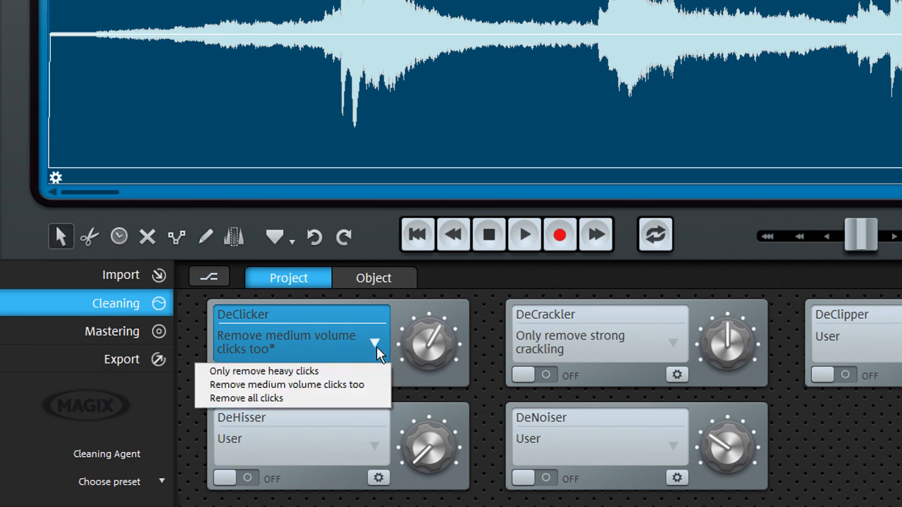
click(296, 371)
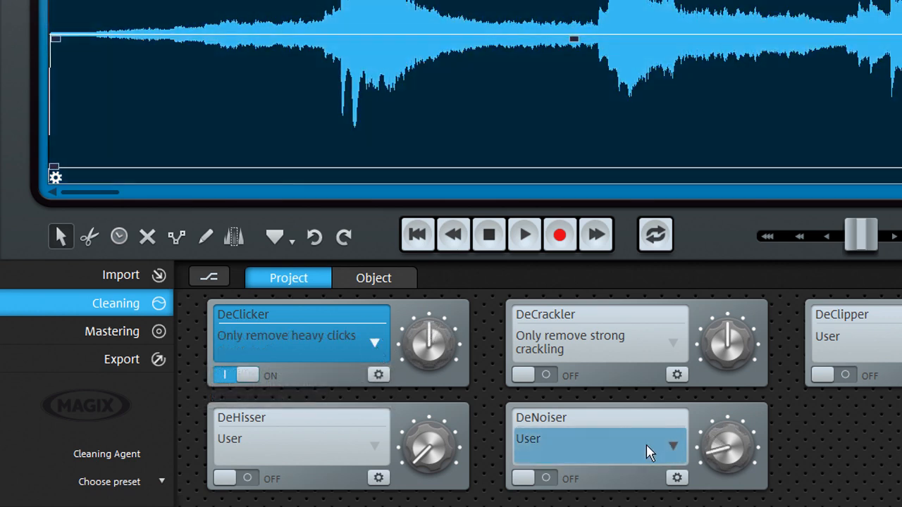
Preview several of the DeNoiser's Remove interference presets, such as Stray pick-up 50Hz deep 1, 60Hz deep 1 and 50Hz bright 1
click(670, 447)
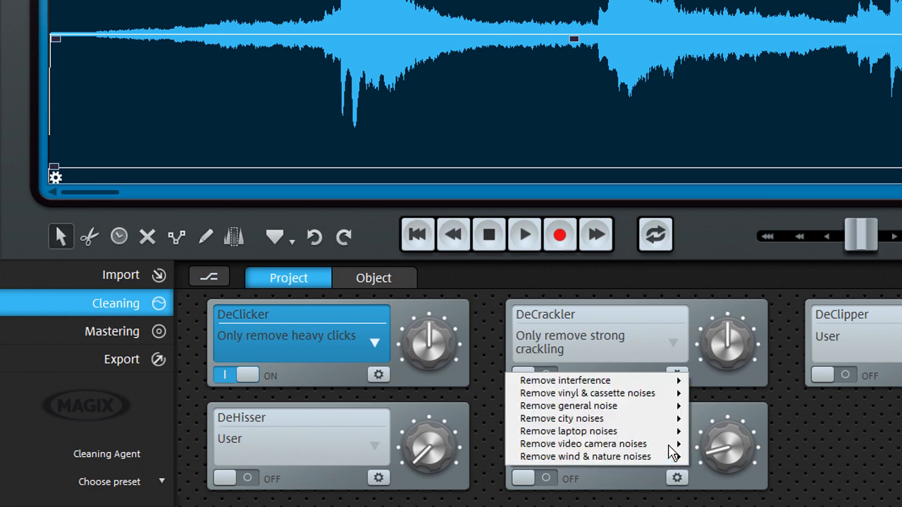
mouse_move(672, 385)
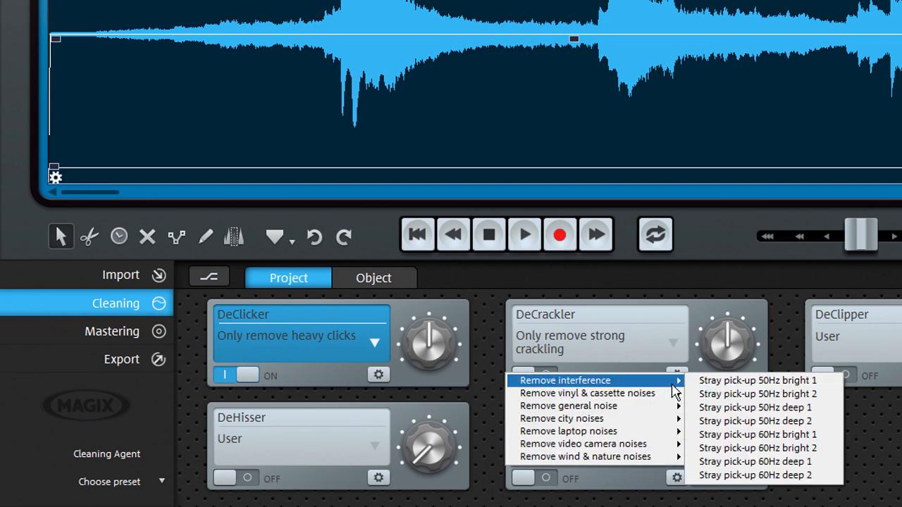
click(830, 412)
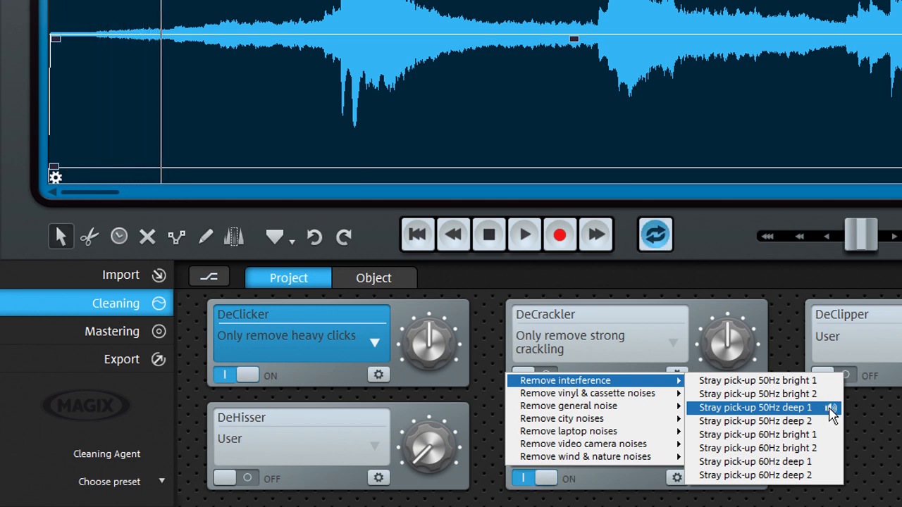
click(828, 464)
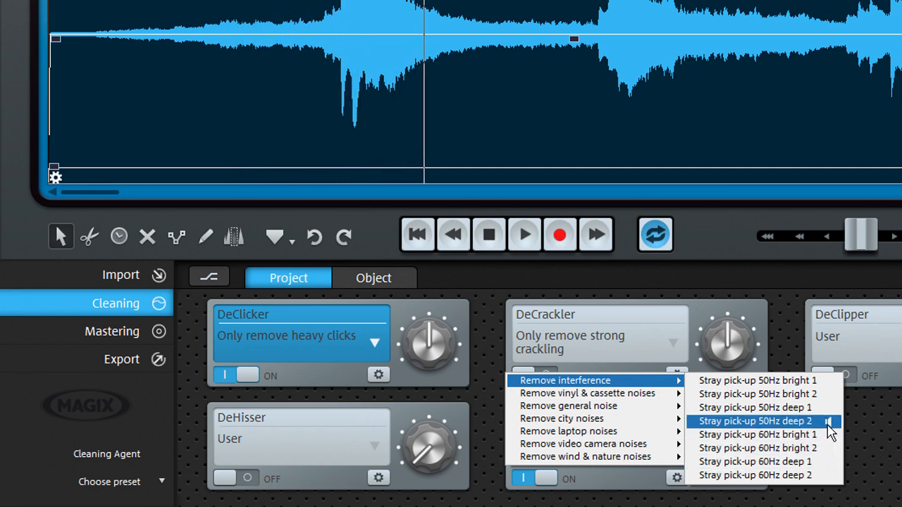
click(830, 384)
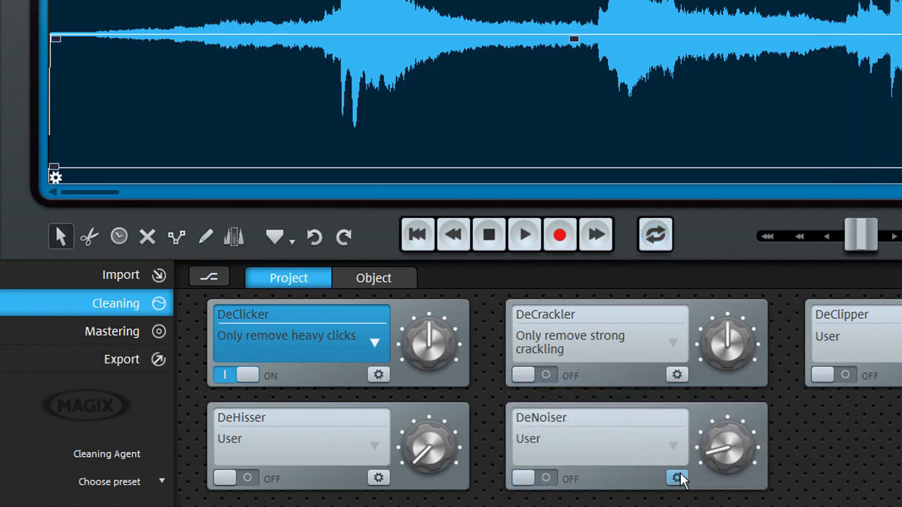
Switch on the DeNoiser through its detailed settings and accept them
click(677, 478)
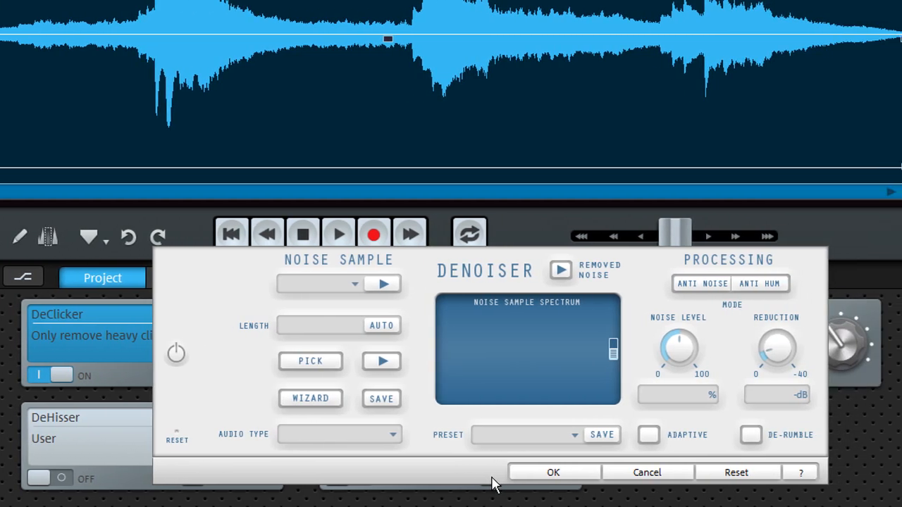
click(554, 473)
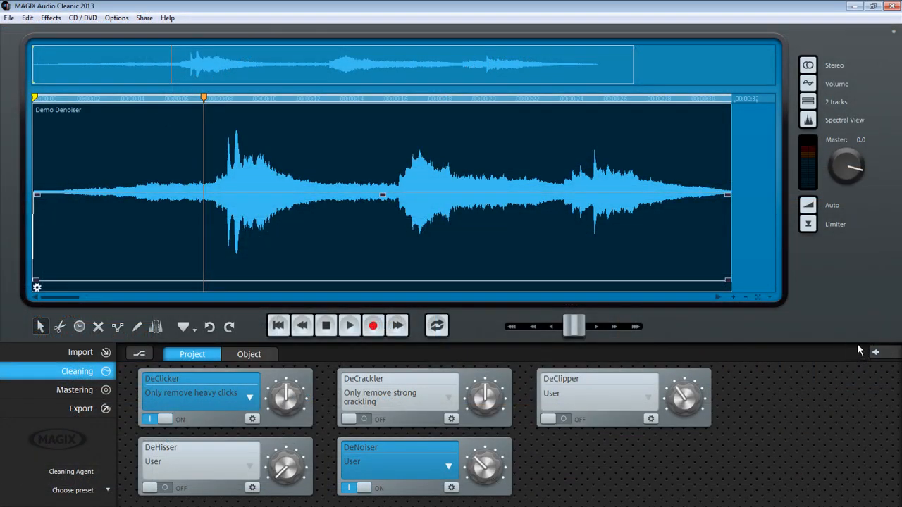
Display the effect information and read the descriptions of the DeCrackler, DeClicker, DeHisser and DeNoiser, and open the Help menu
click(883, 352)
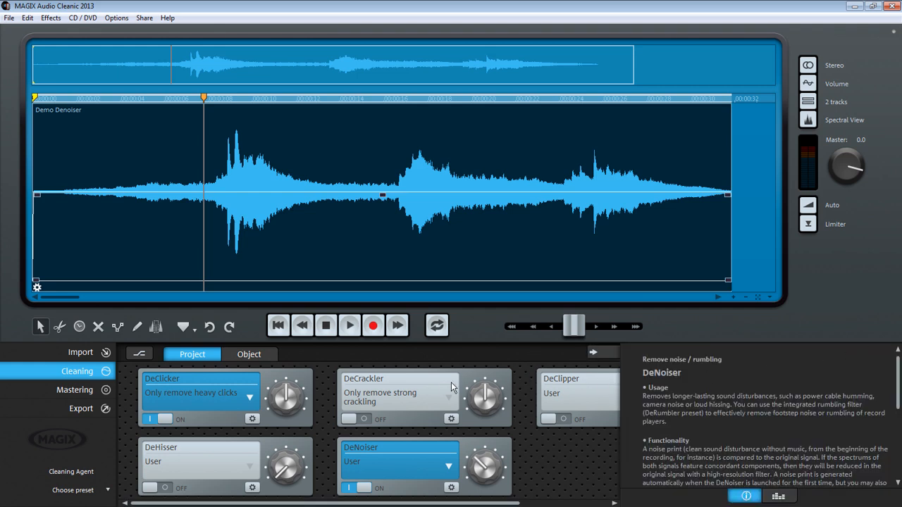
mouse_move(449, 383)
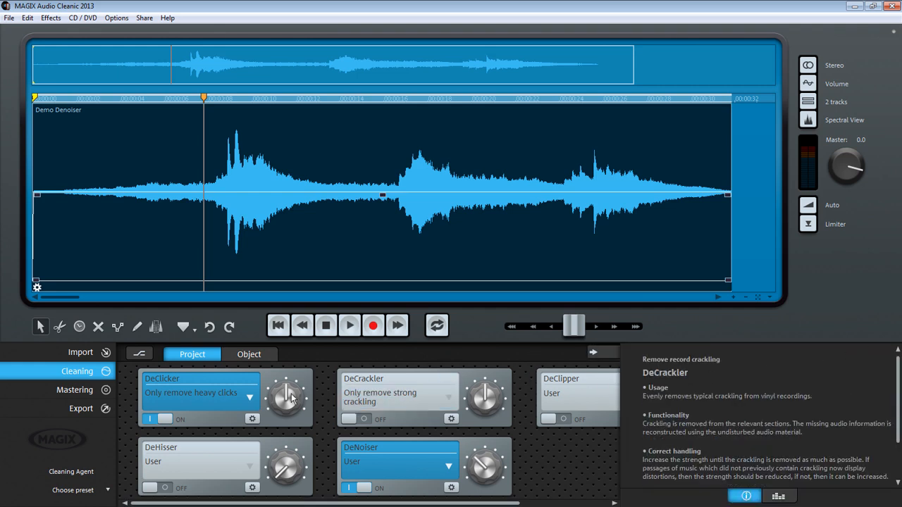
click(231, 382)
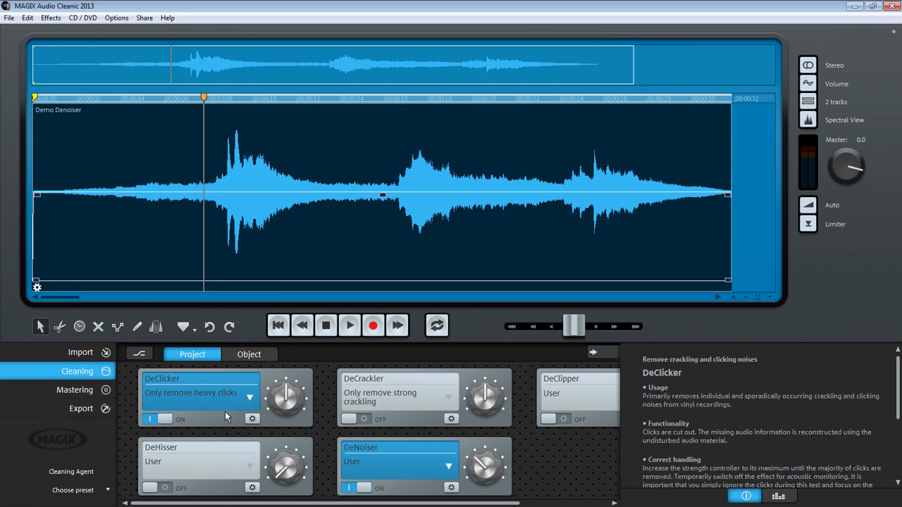
mouse_move(217, 457)
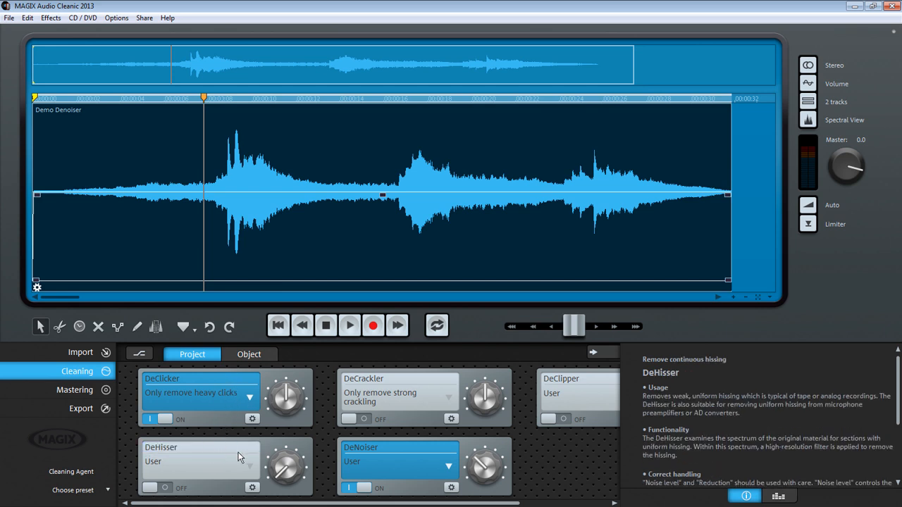
mouse_move(408, 455)
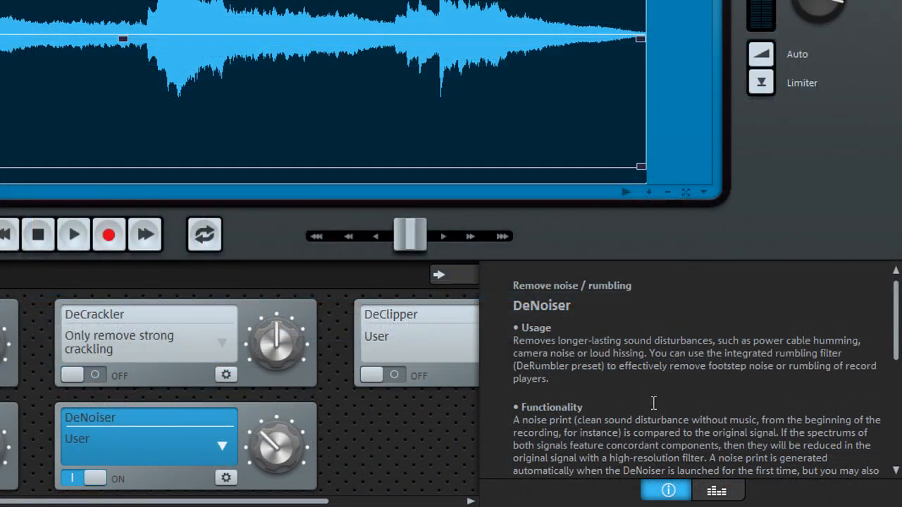
drag(896, 325, 887, 437)
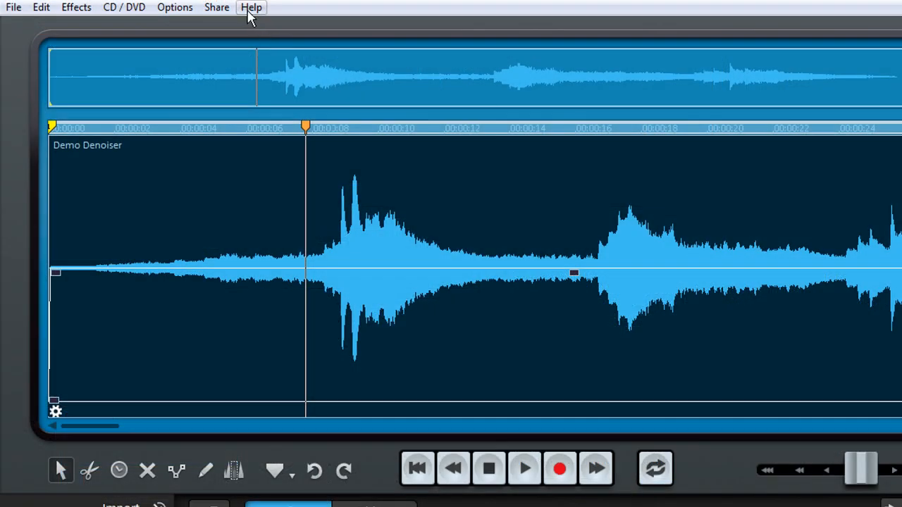
click(251, 10)
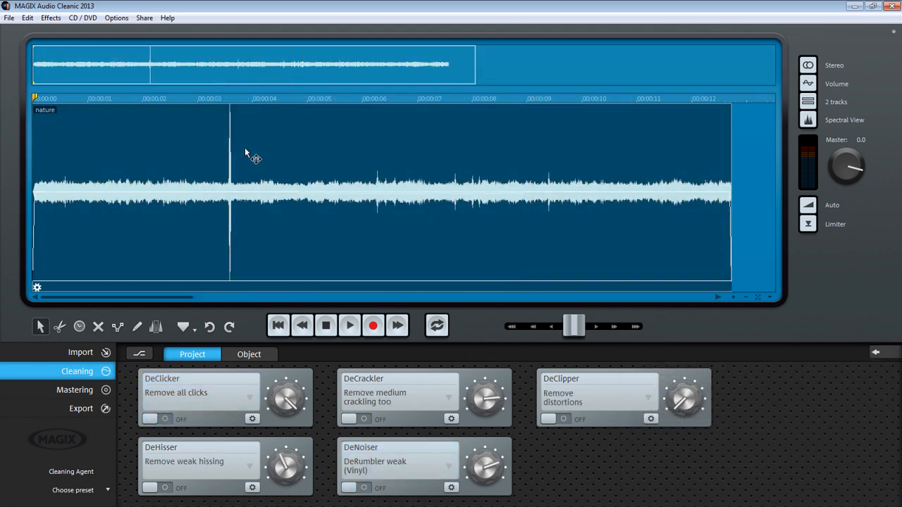
Place the playback position at the loud click in the nature recording and show that passage in the spectral view
click(229, 99)
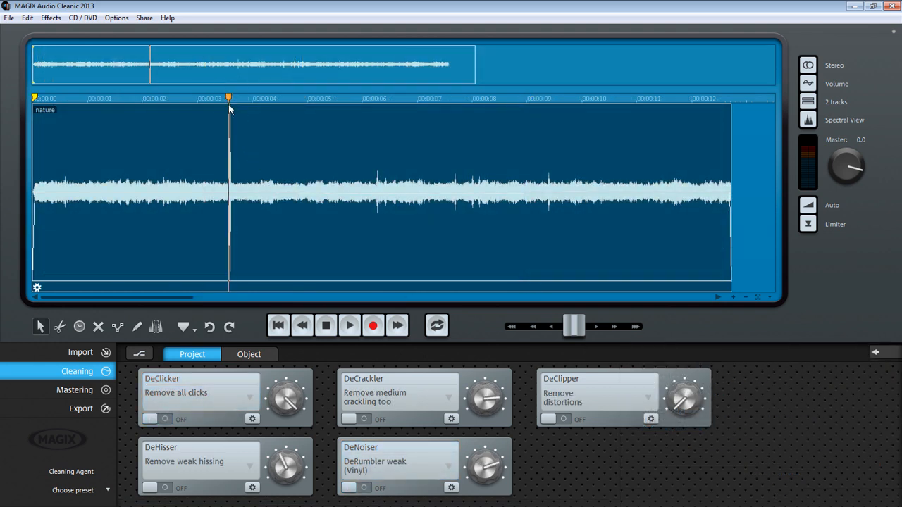
scroll(230, 141, up, 3)
scroll(231, 148, up, 3)
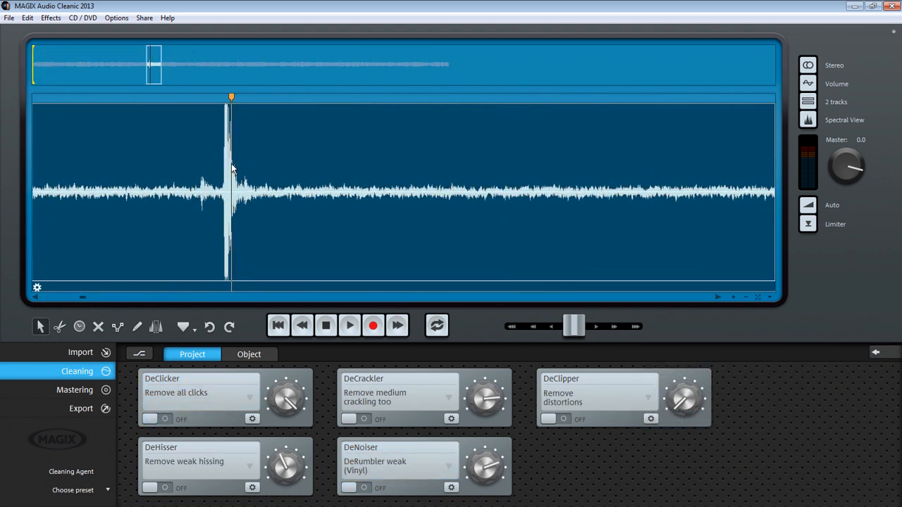
click(807, 122)
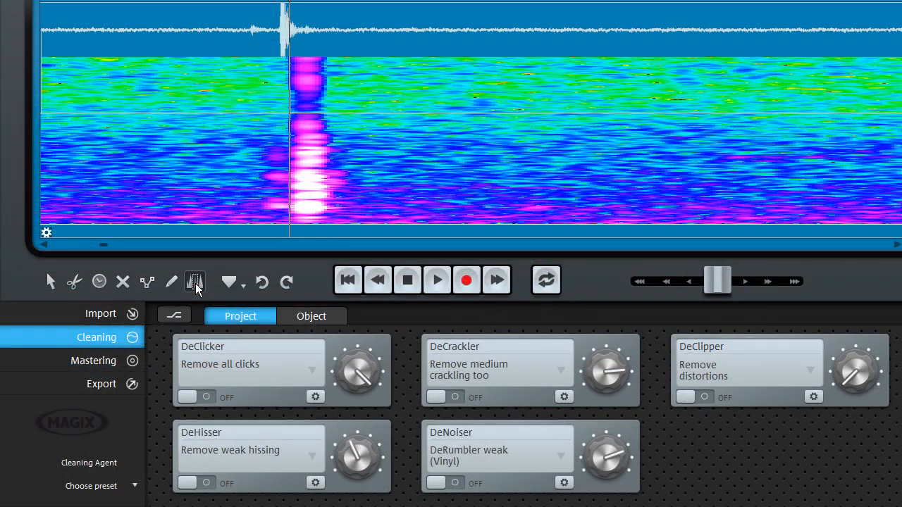
Remove the click with direct spectrum editing, marking its full frequency range and applying the correction
click(196, 283)
drag(351, 224, 270, 179)
mouse_move(351, 149)
mouse_down()
mouse_move(343, 145)
mouse_move(351, 145)
mouse_up()
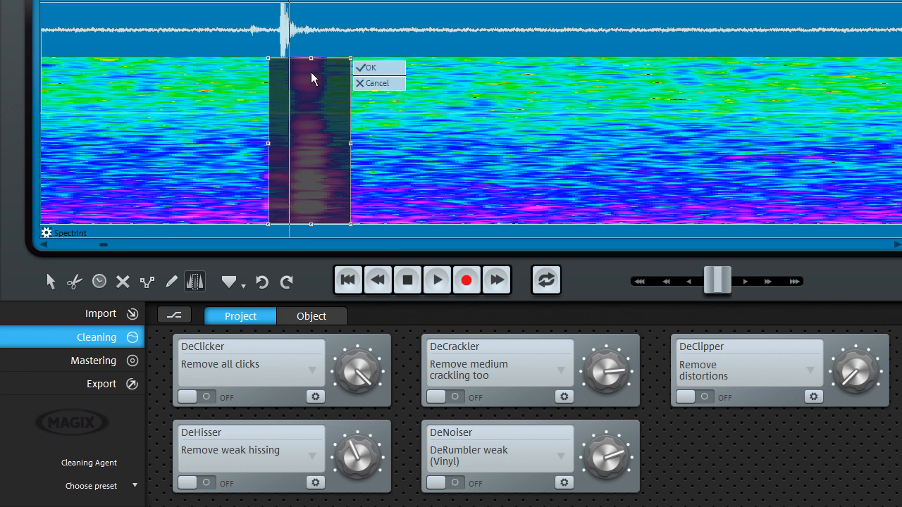
mouse_move(305, 58)
mouse_down()
mouse_move(303, 83)
mouse_move(309, 58)
mouse_up()
click(380, 69)
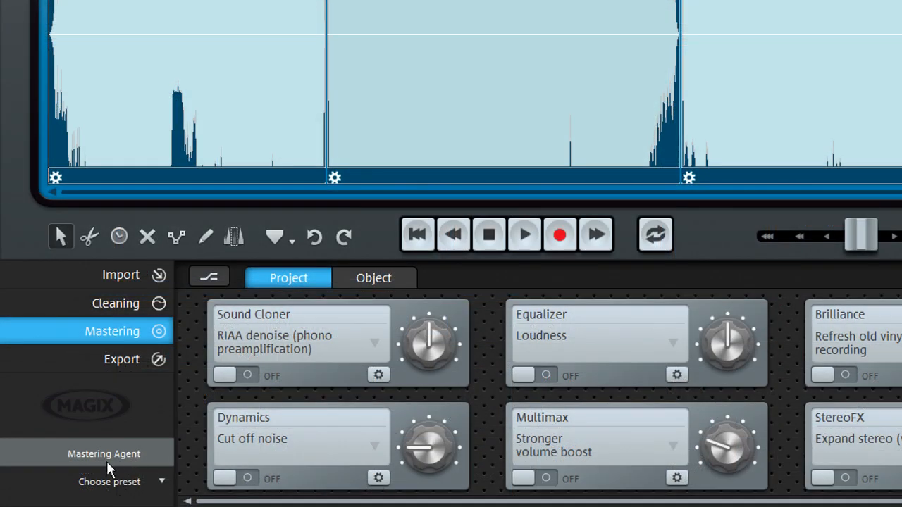
Look through the mastering presets, including Adjust sound to genre, and apply one from General optimizations to the project
click(147, 480)
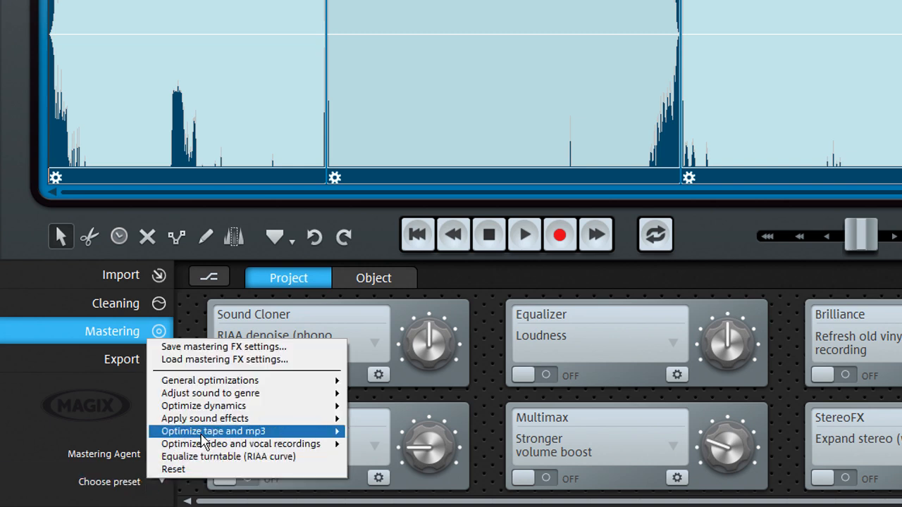
mouse_move(234, 384)
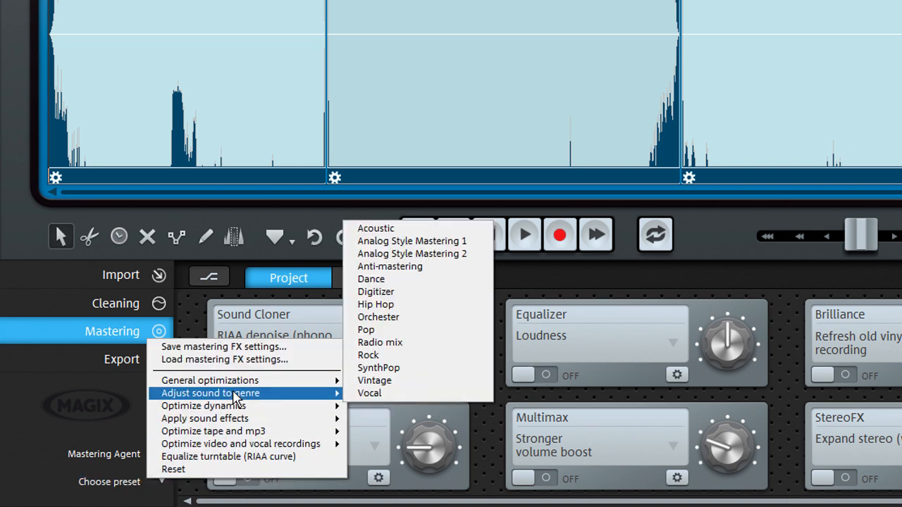
mouse_move(233, 408)
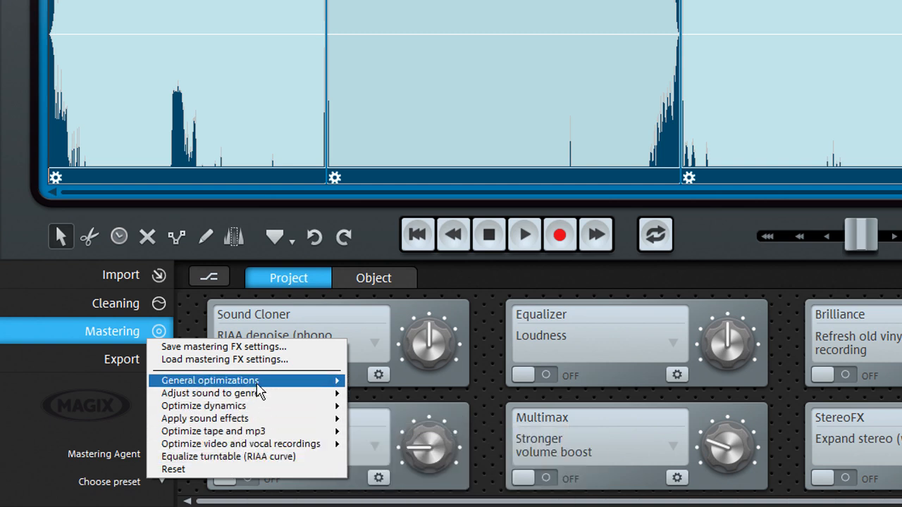
mouse_move(340, 385)
click(451, 381)
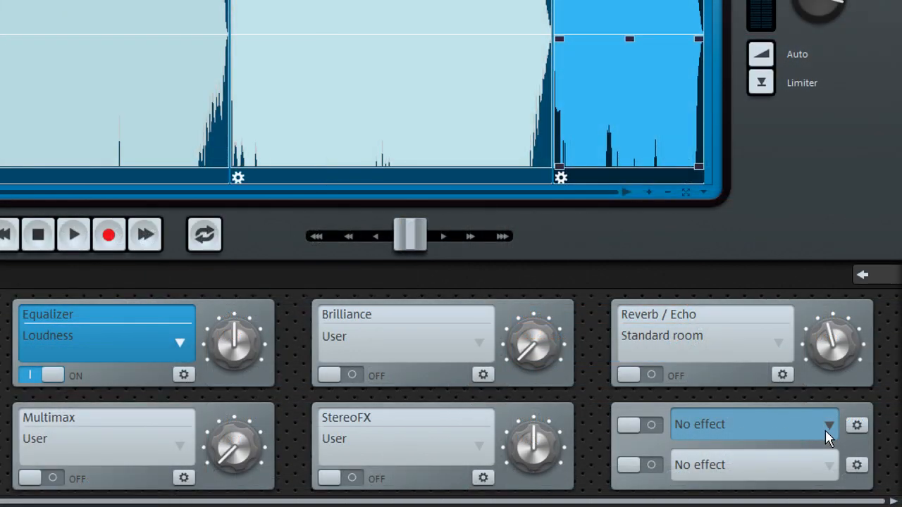
Load the energizer plug-in into the first empty effect slot of the mastering effects
click(825, 430)
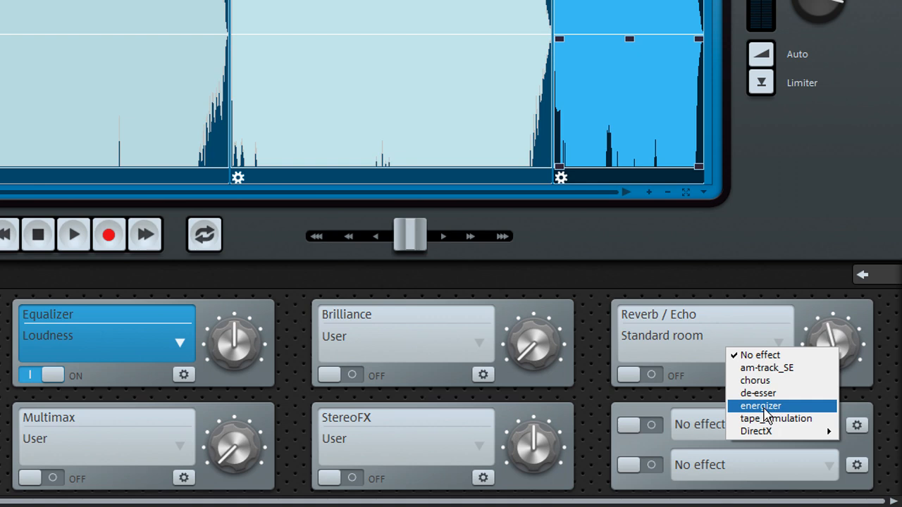
click(765, 407)
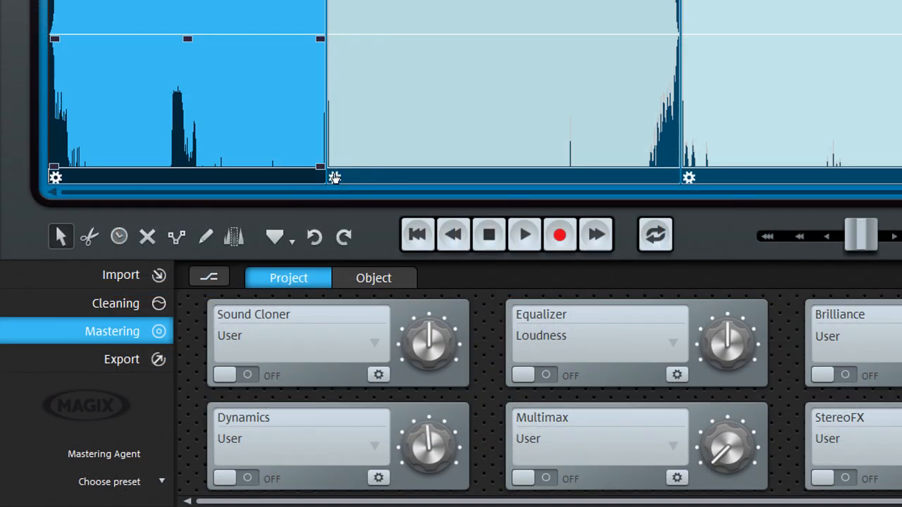
Switch on the Equalizer as an object effect for the second track only and adjust its strength
click(335, 178)
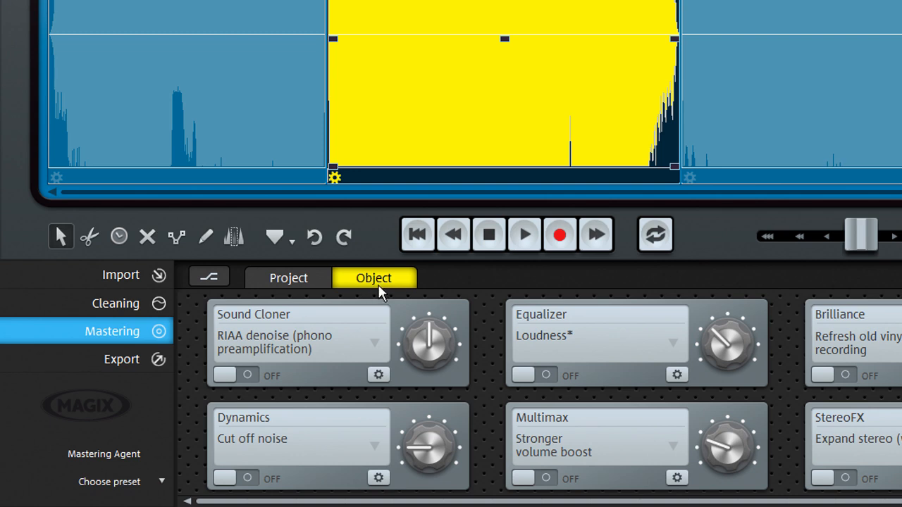
click(530, 375)
click(714, 323)
drag(716, 330, 761, 356)
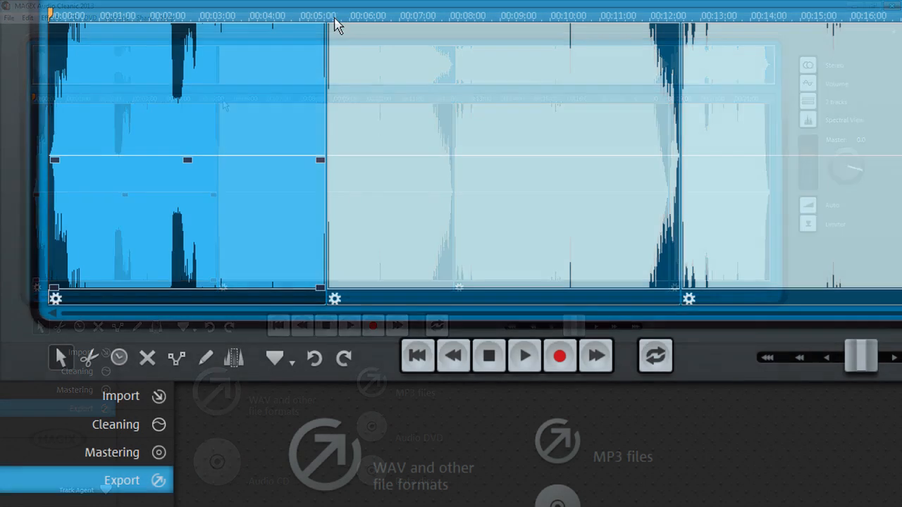
Place the playback position at the start of the second track, set track markers automatically, and open the Audio CD export
click(328, 17)
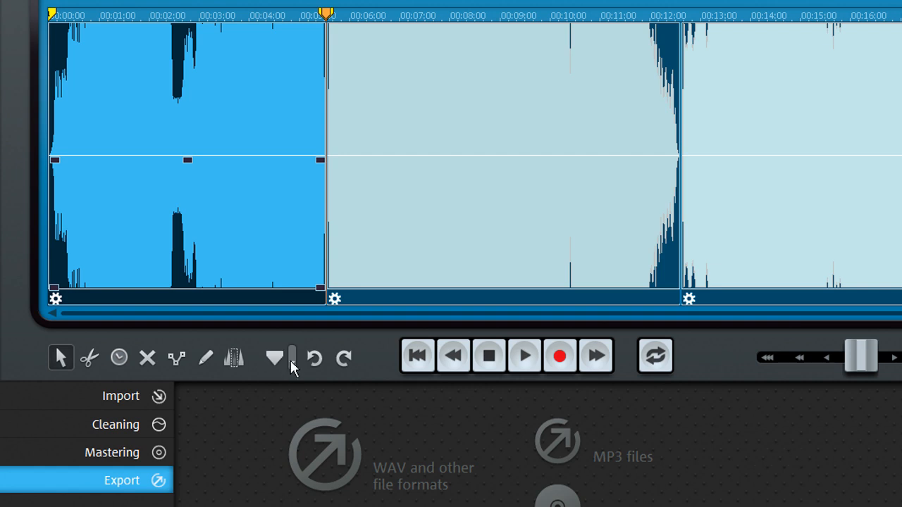
click(292, 360)
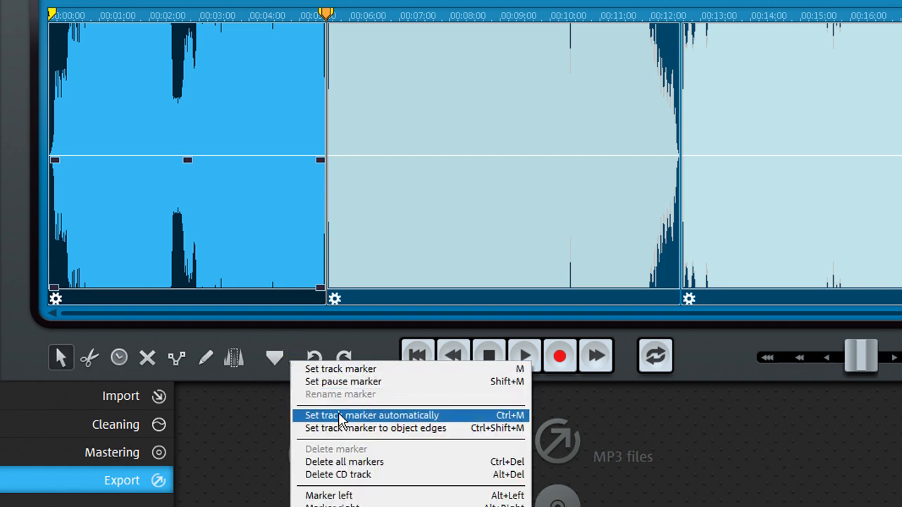
click(370, 417)
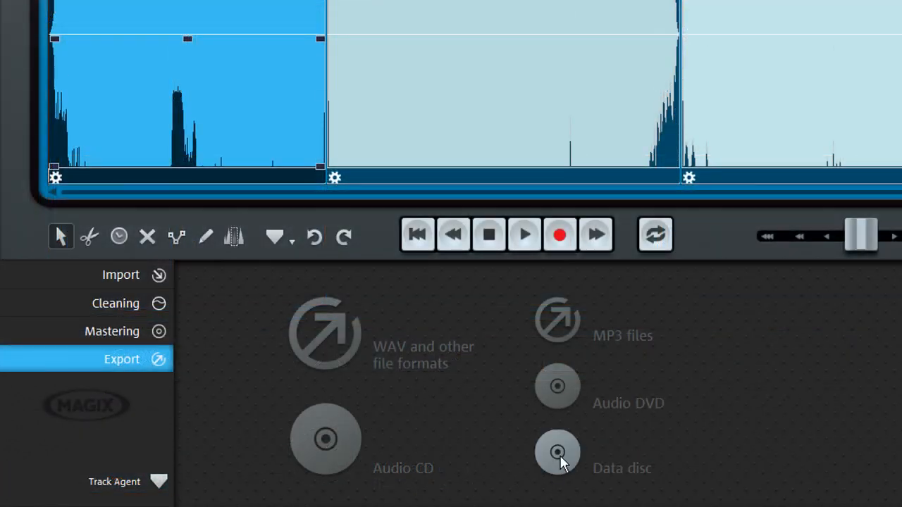
click(330, 440)
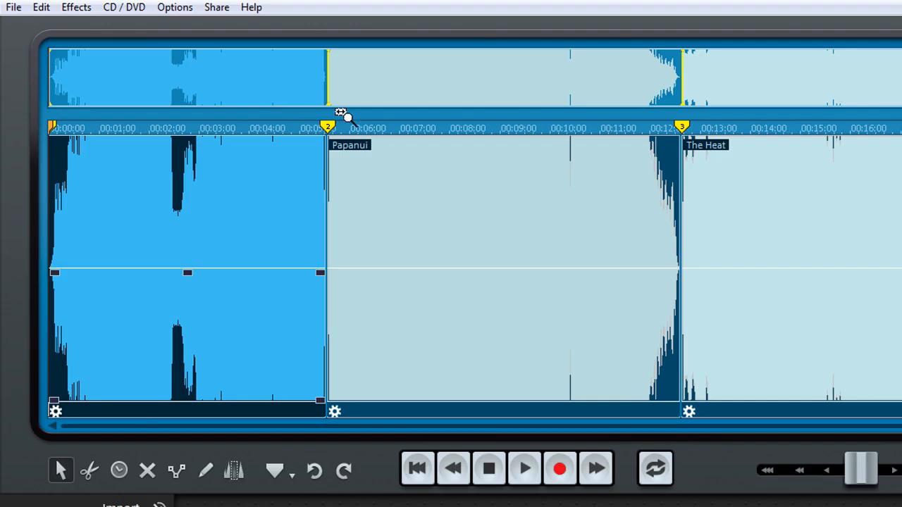
Turn on Surround mode and, in the second track's Surround Editor, move the sound source forward to near the centre and adjust the width
click(174, 8)
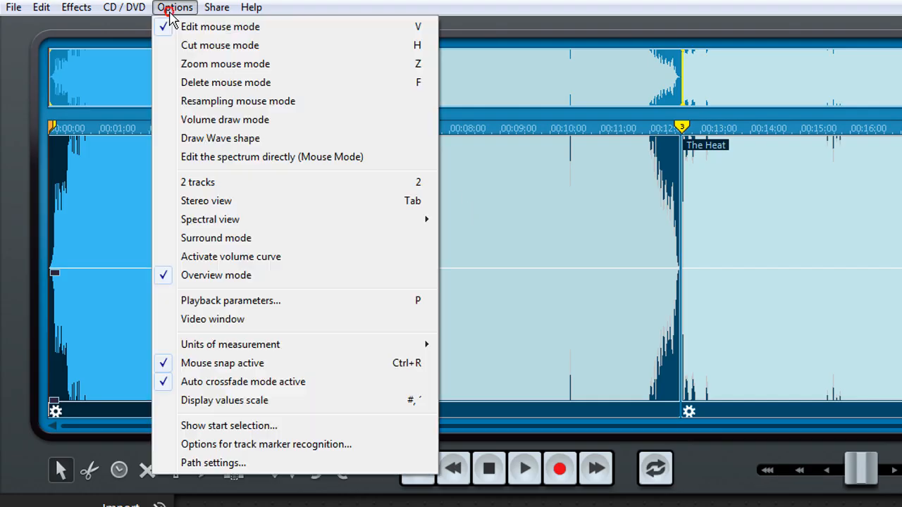
click(233, 240)
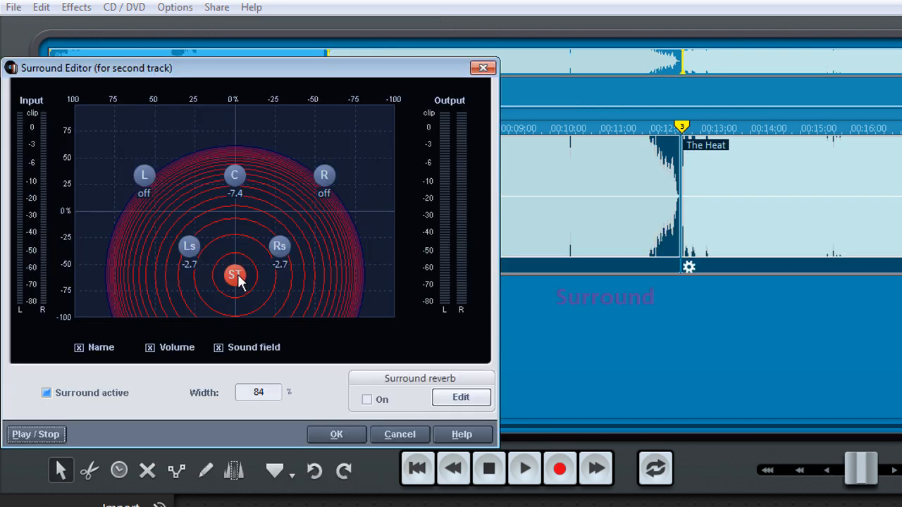
drag(237, 280, 238, 227)
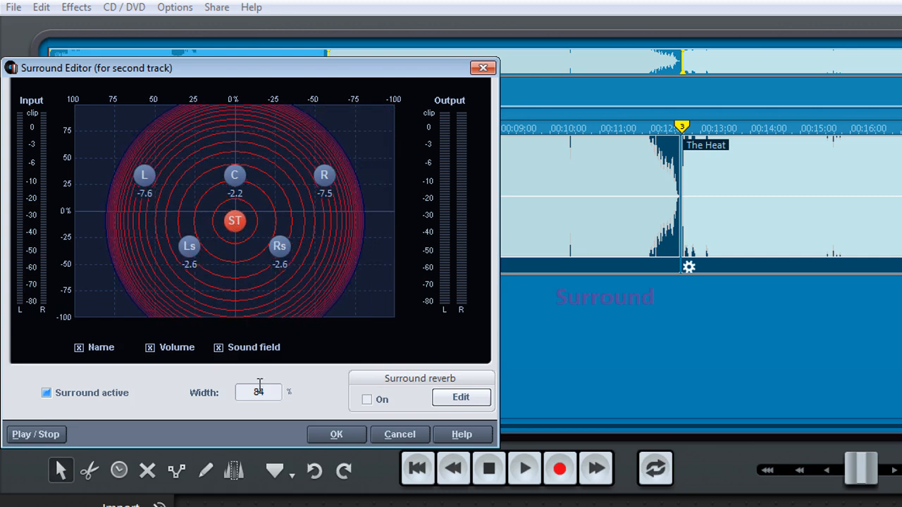
drag(260, 392, 256, 461)
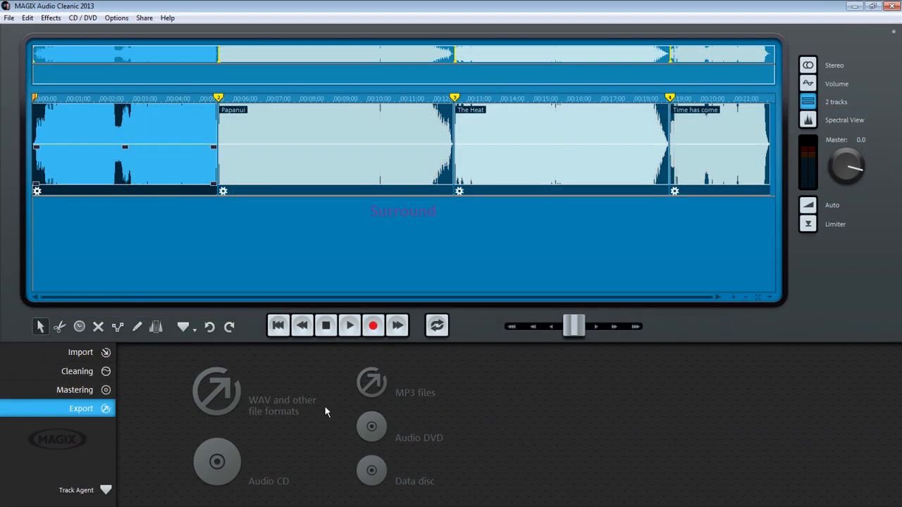
Open the project export for WAV and other file formats and list the available file types
click(229, 397)
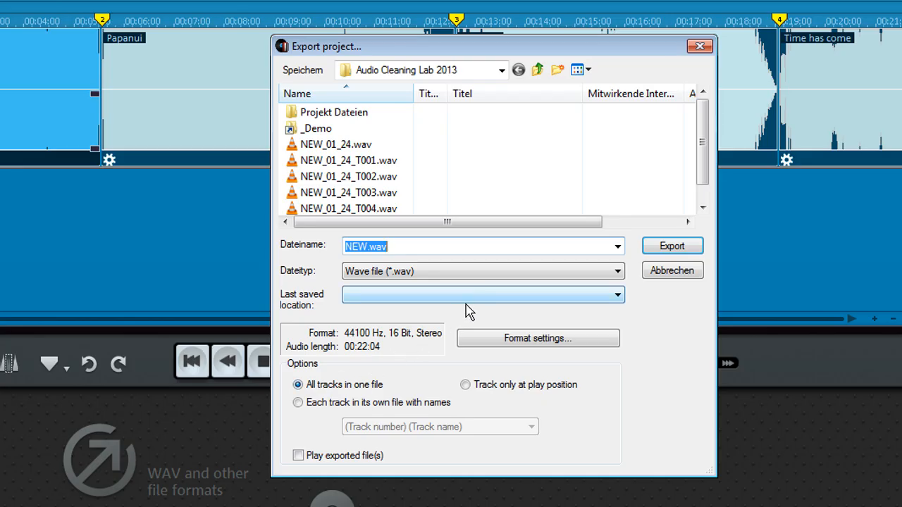
click(513, 281)
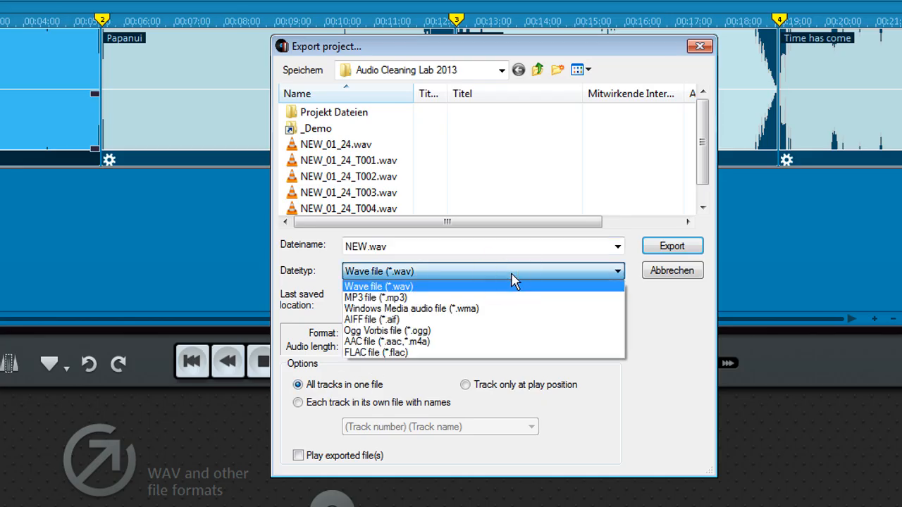